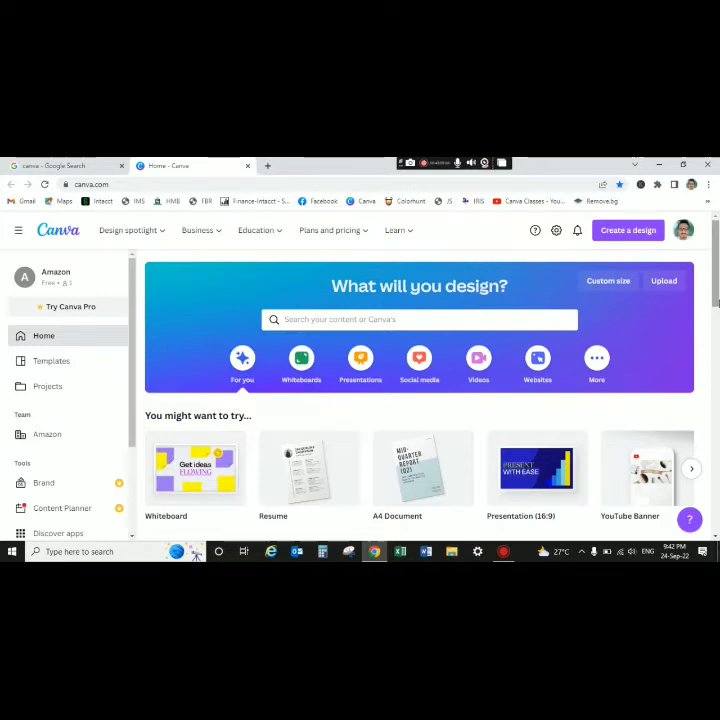
- Start a blank A4 resume design from the home page's Resume suggestion
scroll(358, 335, "down", 2)
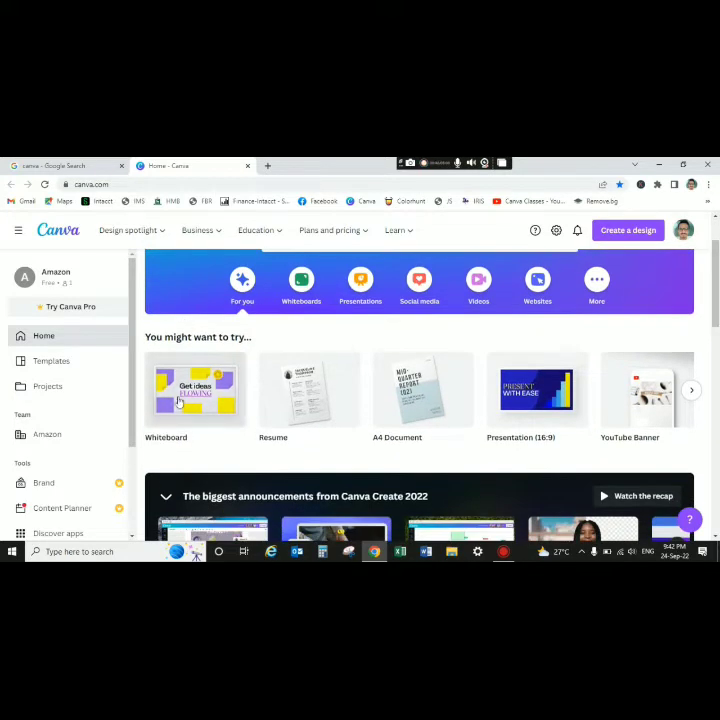
left_click(326, 398)
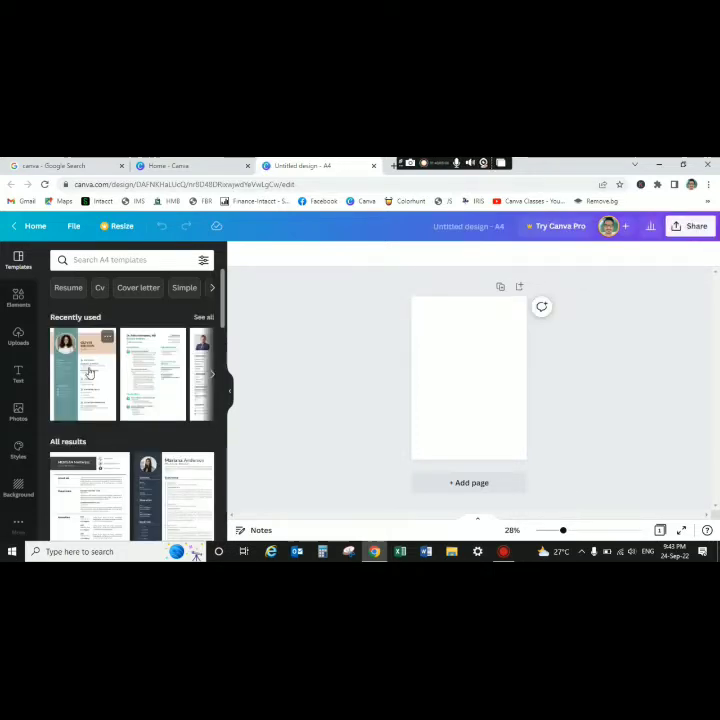
- Apply the teal-and-peach student resume template and zoom the page to about 83%
left_click(89, 373)
left_click(516, 391)
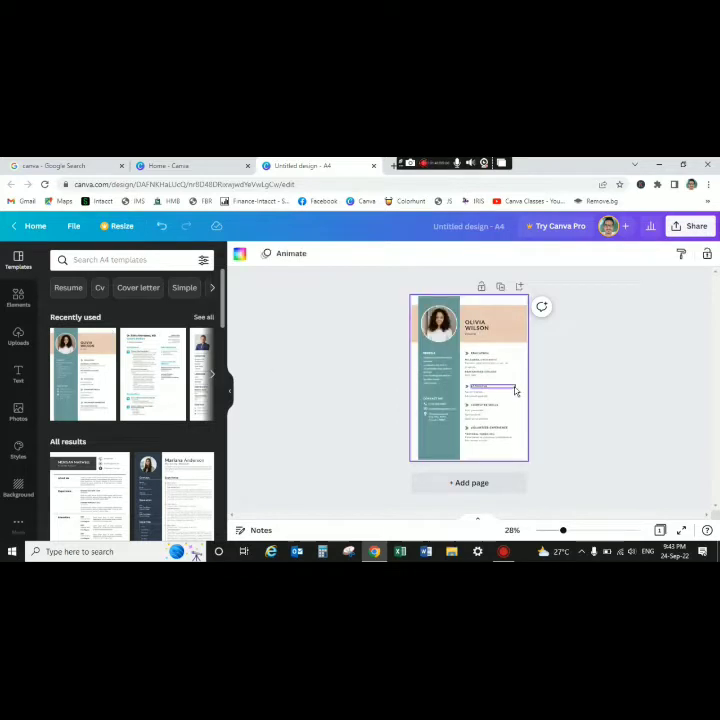
left_click(576, 531)
left_click_drag(576, 531, 579, 531)
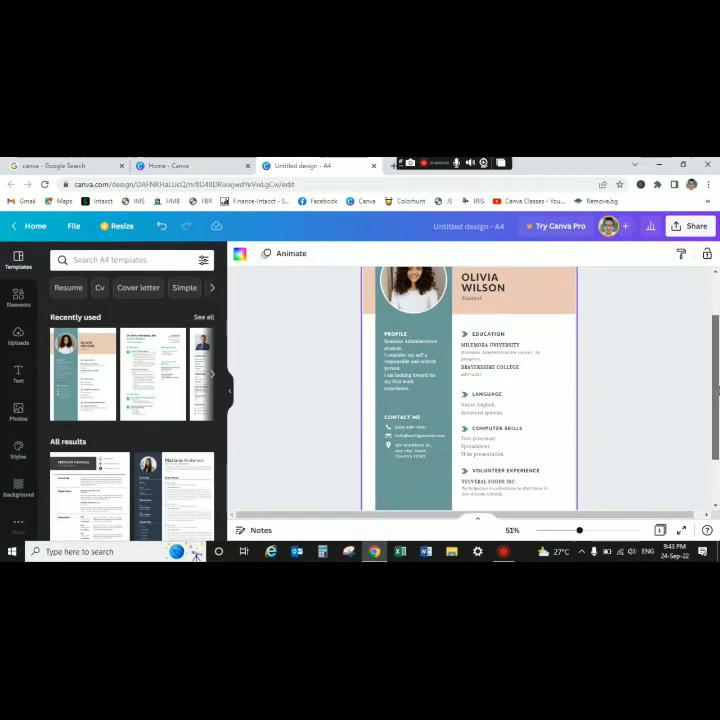
left_click_drag(716, 392, 714, 366)
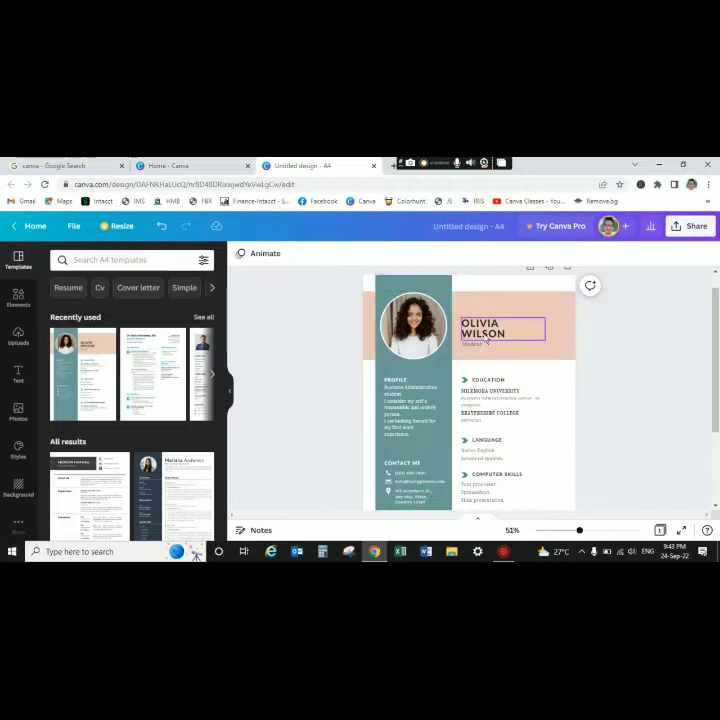
left_click_drag(717, 342, 717, 349)
left_click_drag(579, 532, 593, 530)
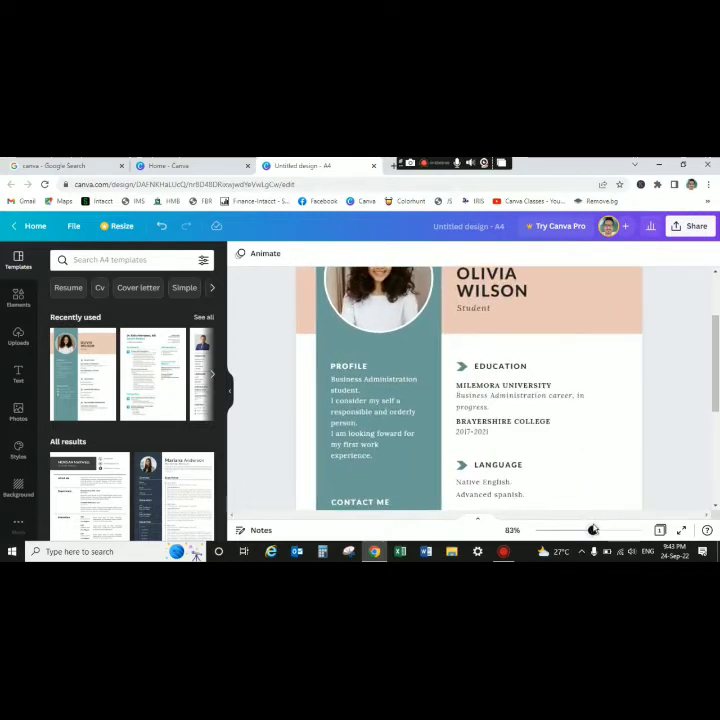
left_click_drag(717, 369, 709, 345)
- Drop the uploaded portrait of the man with glasses into the circular profile photo frame
left_click(388, 343)
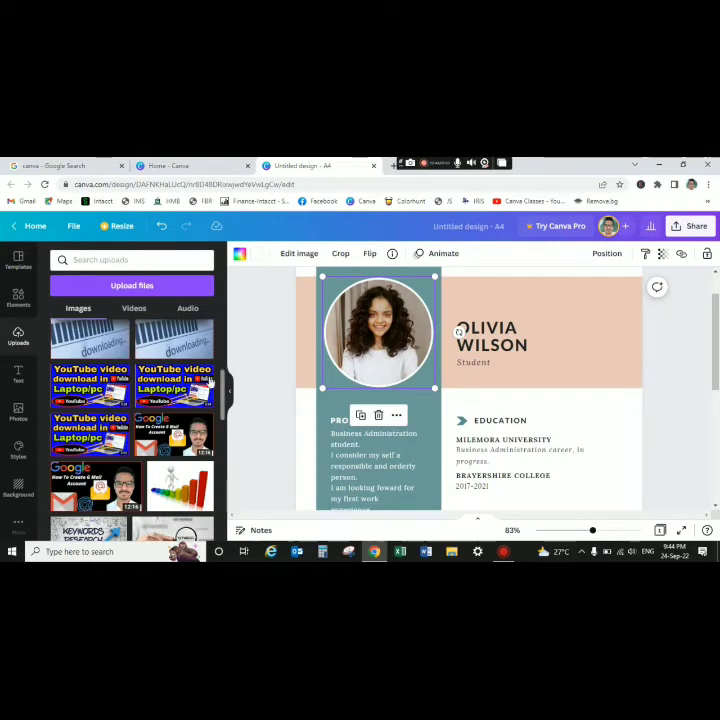
left_click(139, 288)
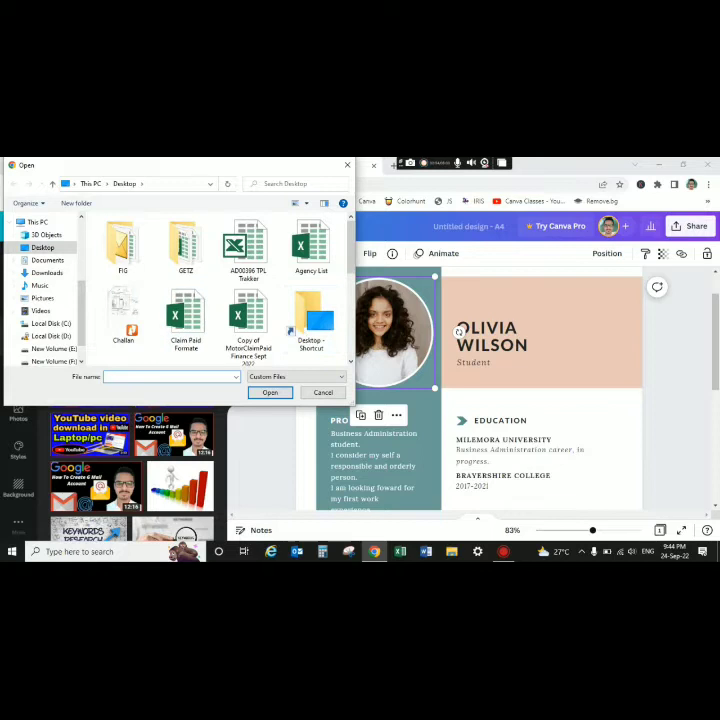
left_click(348, 166)
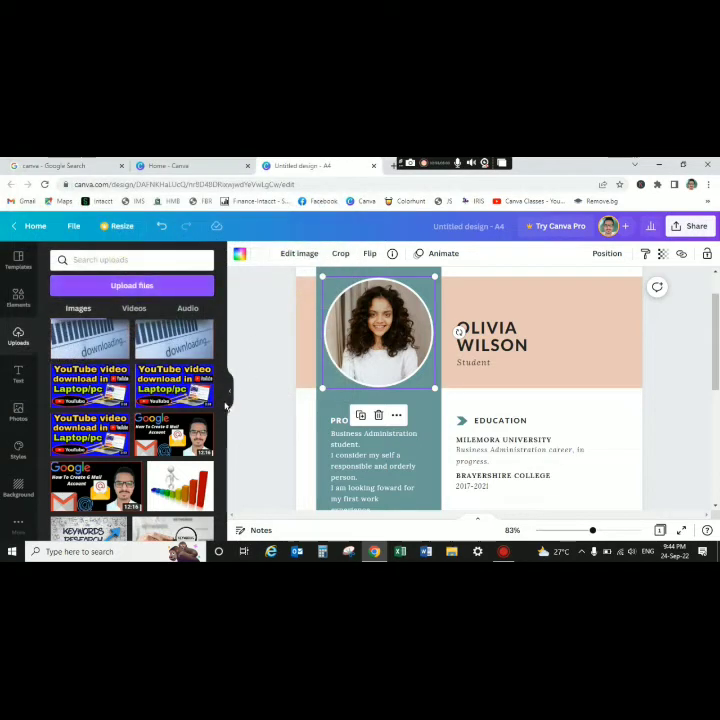
left_click_drag(224, 408, 222, 493)
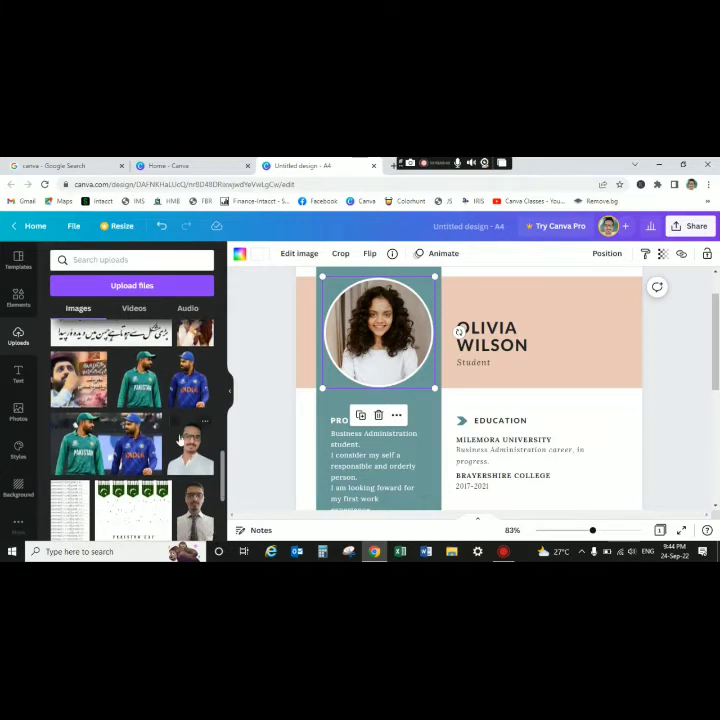
left_click_drag(189, 452, 331, 335)
key("ctrl+z")
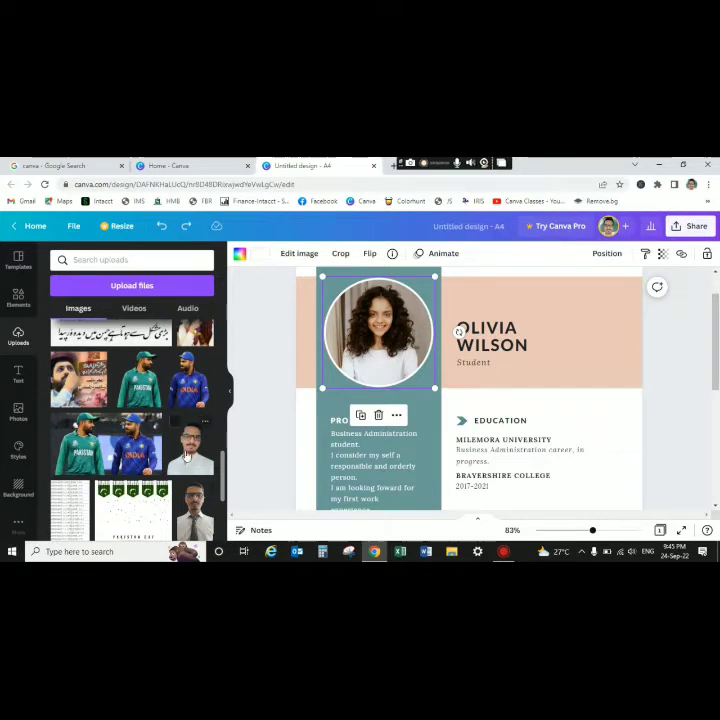
left_click_drag(187, 456, 329, 323)
key("ctrl+z")
left_click_drag(182, 454, 347, 360)
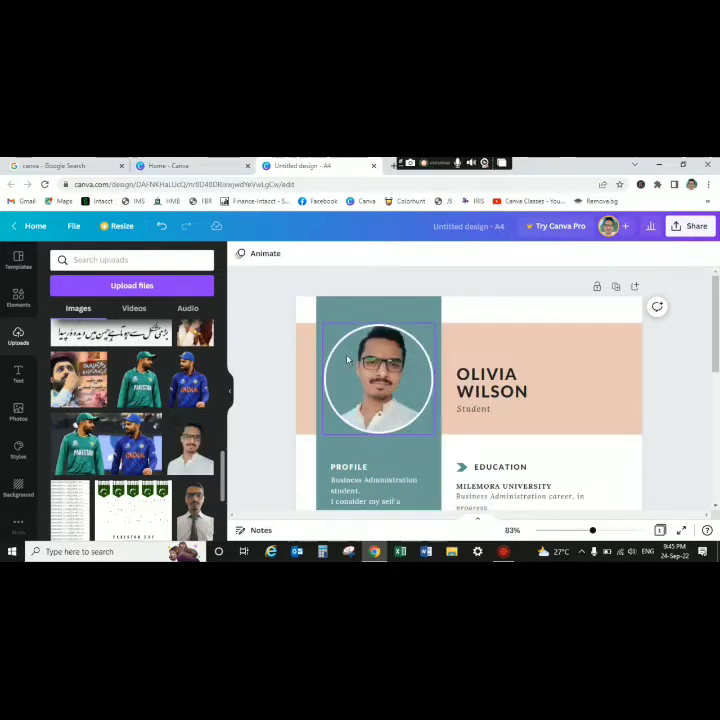
- Replace the template's placeholder heading with the owner's full name
scroll(347, 360, "down", 1)
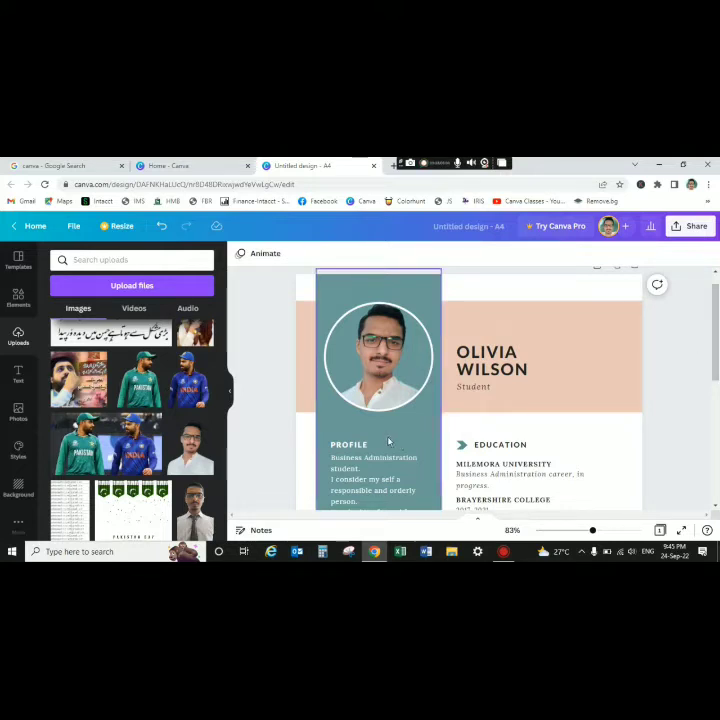
left_click(490, 365)
double_click(490, 365)
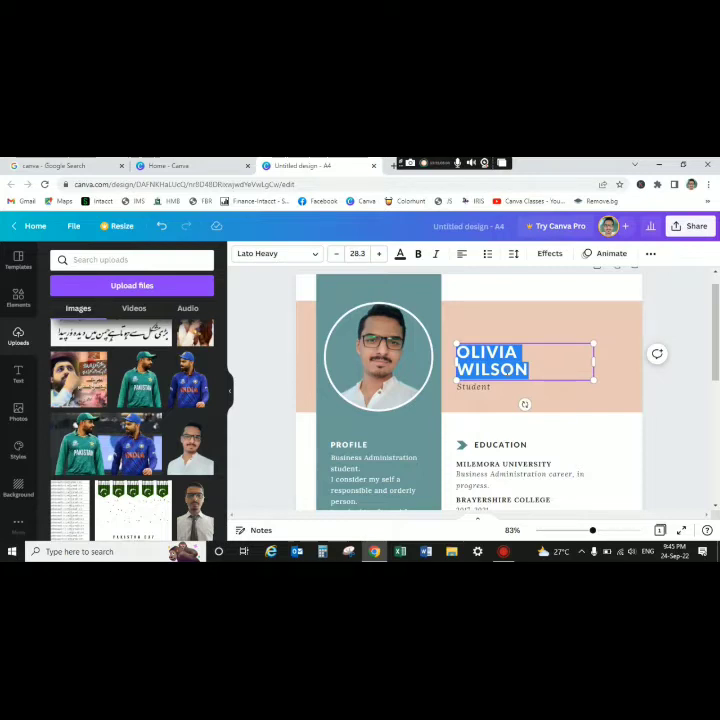
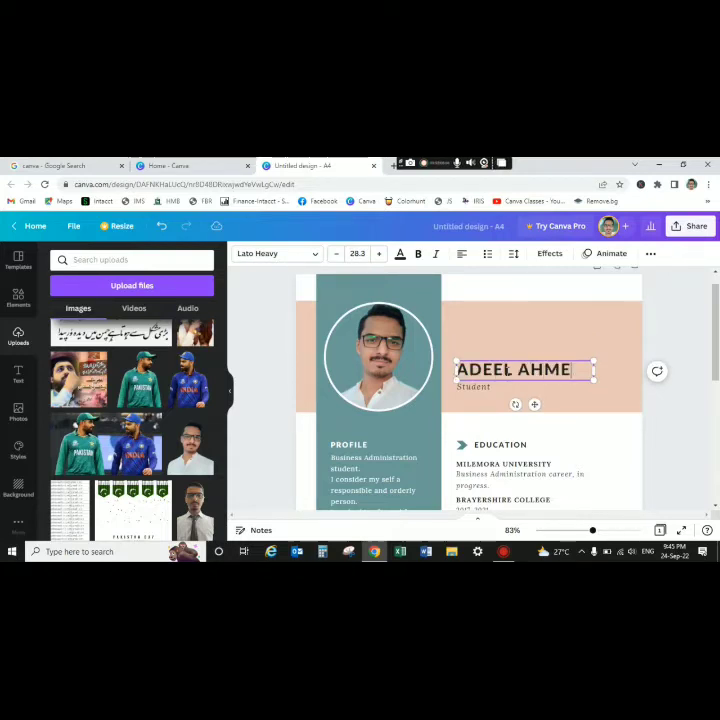
- Retype the subtitle under the name as 'Students'
left_click(485, 389)
double_click(485, 389)
type("Accountan")
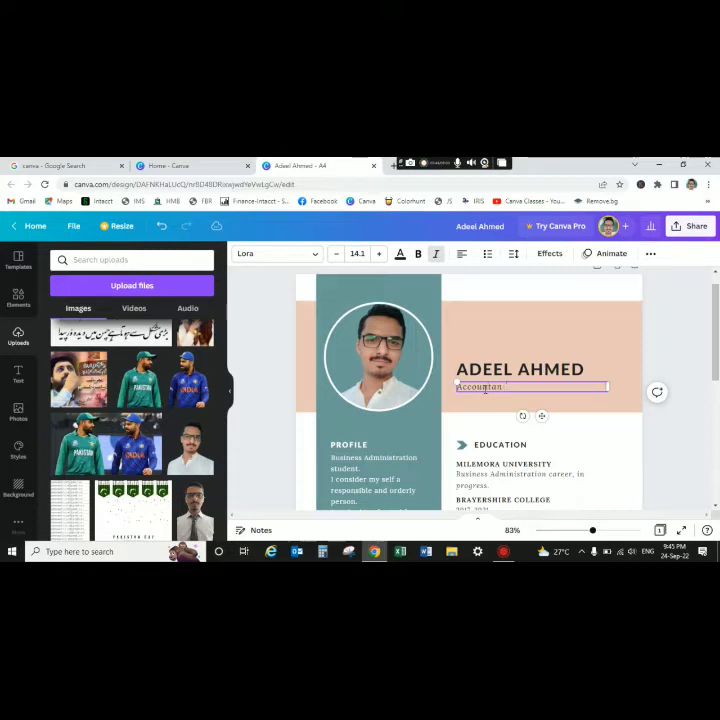
key("BackSpace")
key("BackSpace")
key("BackSpace")
key("BackSpace")
key("BackSpace")
key("BackSpace")
key("BackSpace")
key("BackSpace")
key("BackSpace")
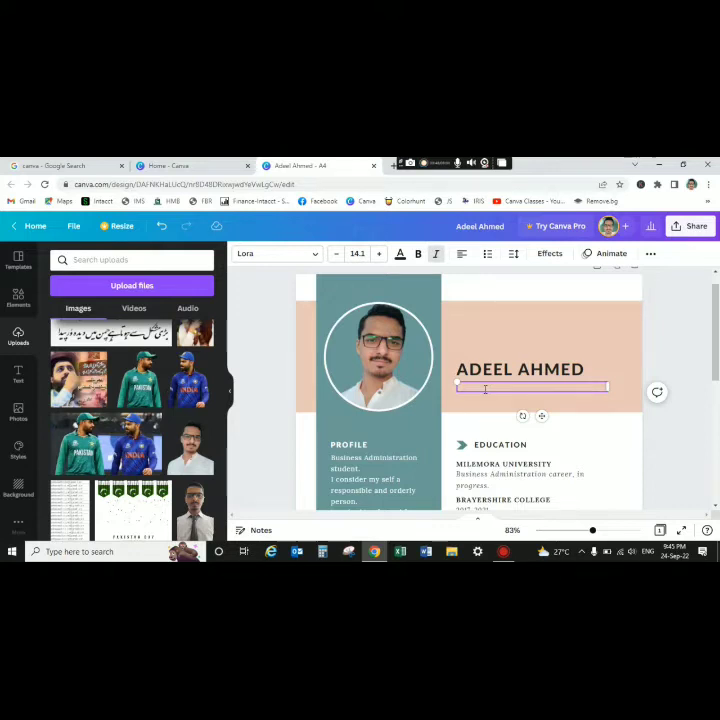
type("Students")
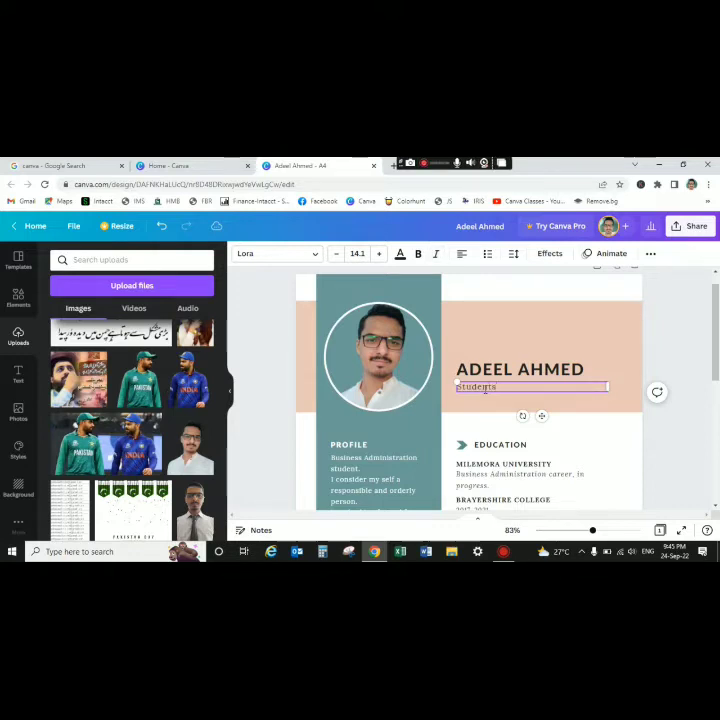
left_click(683, 383)
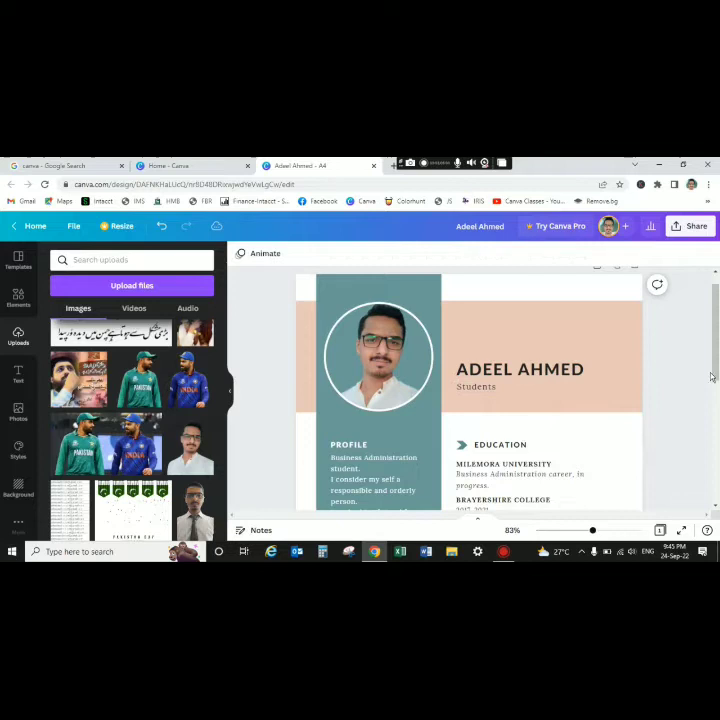
- Restore the accidentally deleted title box and correct it to read 'Student'
scroll(554, 386, "down", 1)
left_click(537, 383)
key("Delete")
key("ctrl+z")
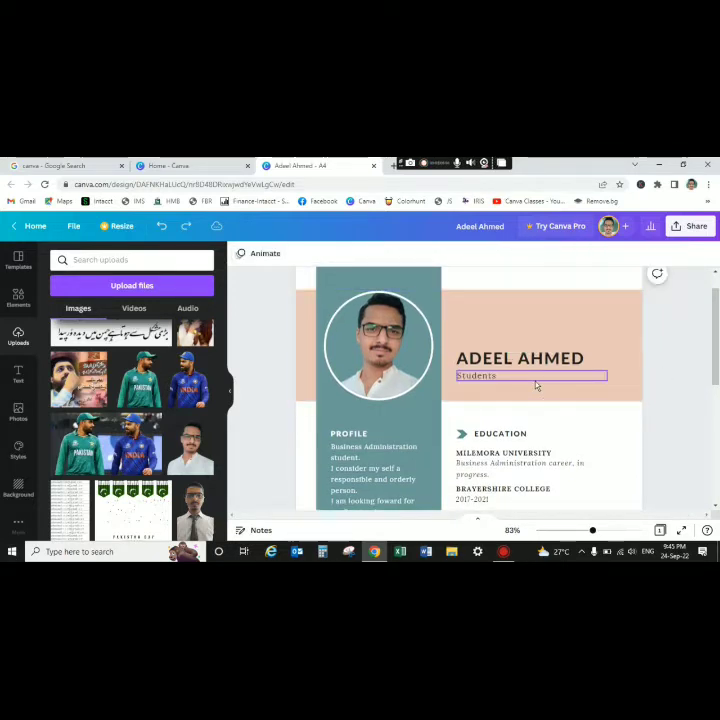
left_click(513, 381)
left_click(513, 378)
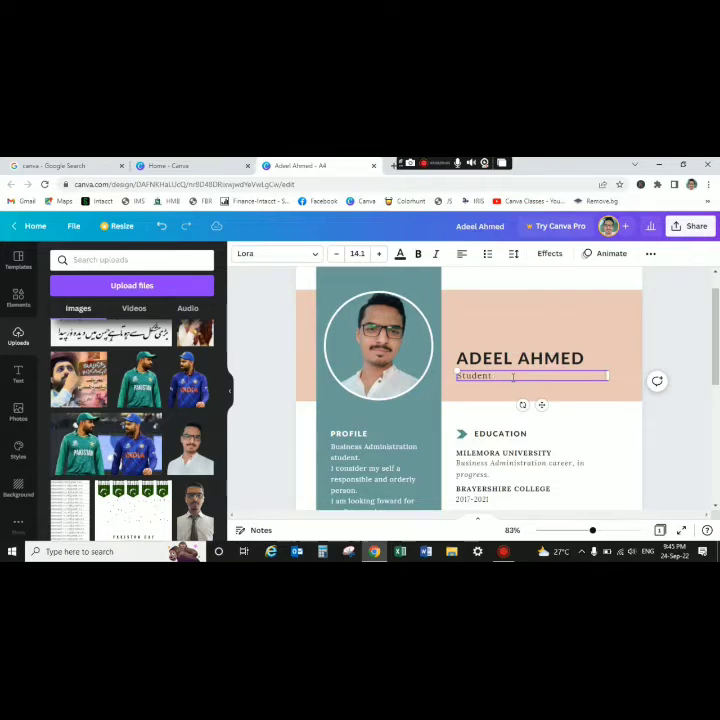
scroll(716, 396, "down", 2)
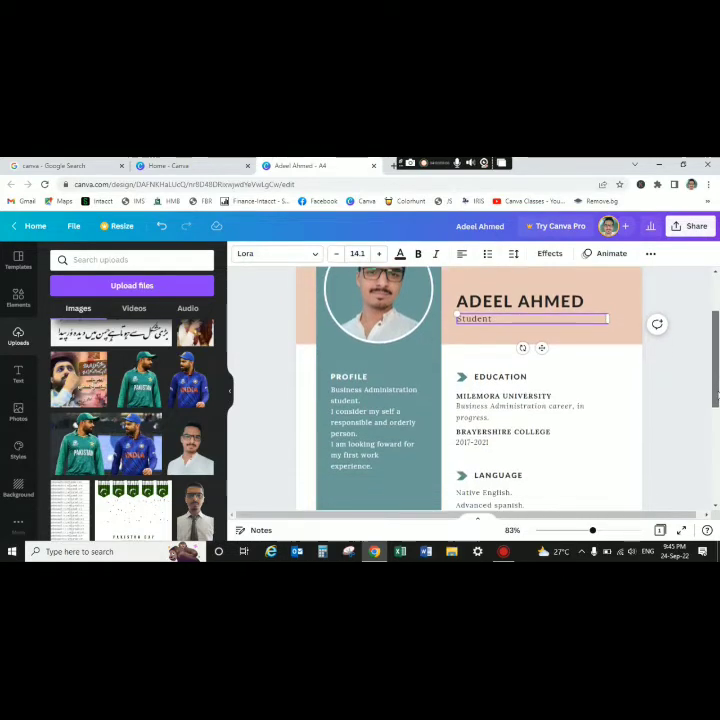
scroll(716, 396, "down", 1)
left_click(652, 429)
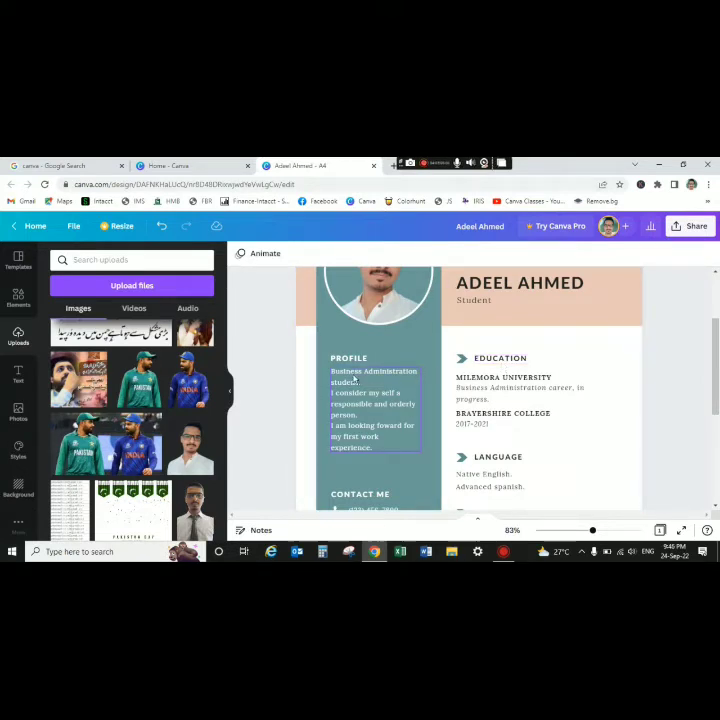
- Deselect the page and collapse the Uploads side panel to widen the workspace
scroll(716, 403, "down", 1)
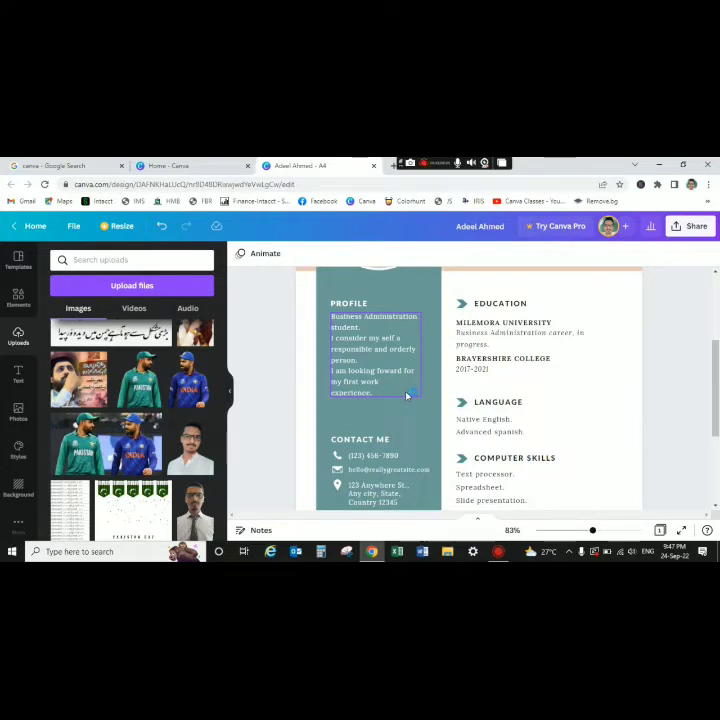
left_click(603, 390)
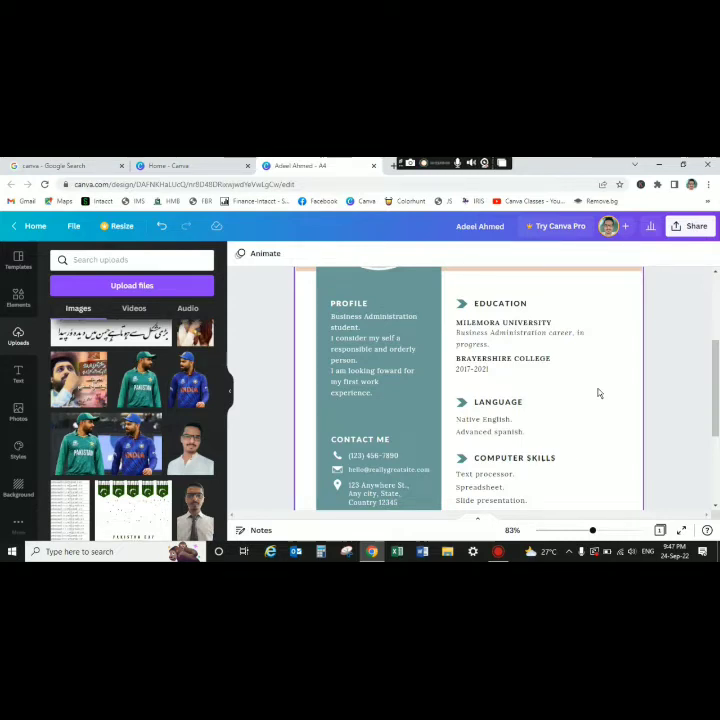
left_click(246, 357)
left_click(230, 400)
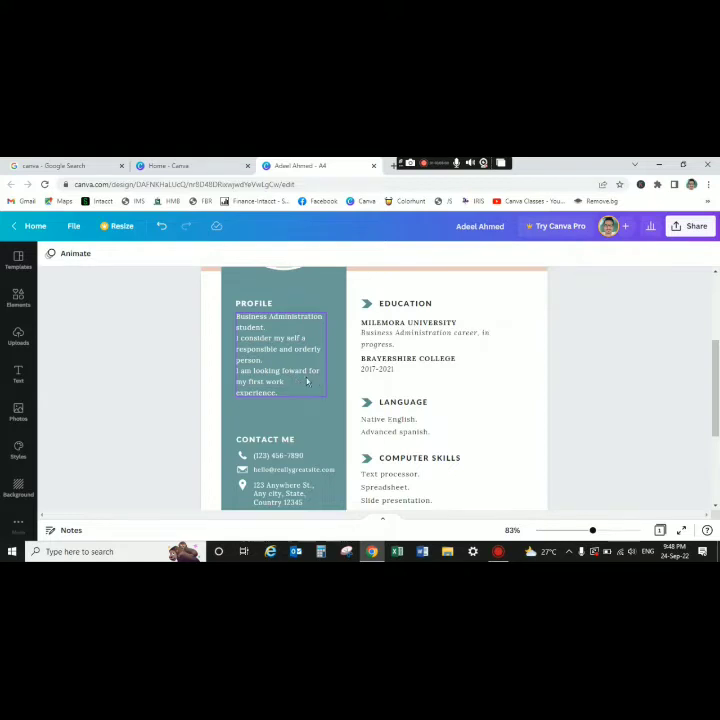
- Rename the MILEMORA UNIVERSITY heading to KARACHI UNIVERSITY
left_click_drag(716, 388, 716, 397)
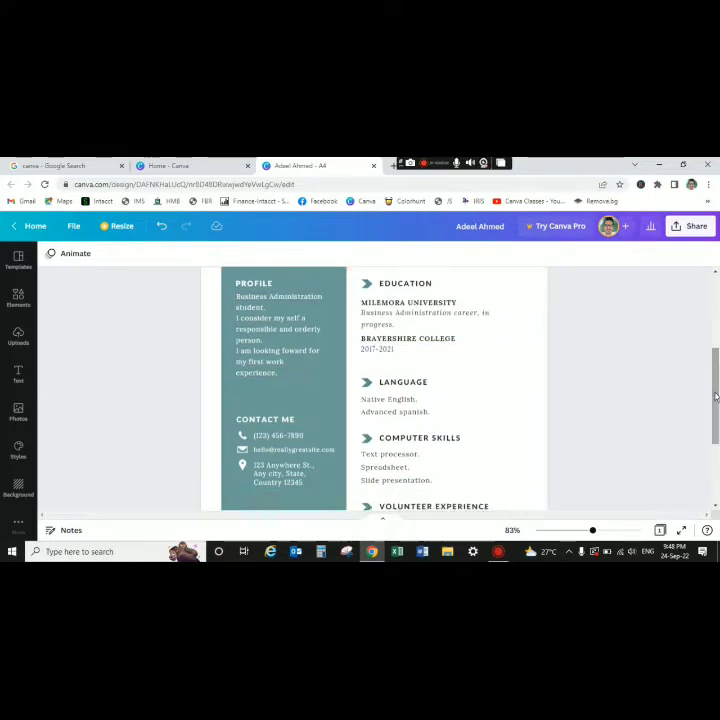
double_click(434, 304)
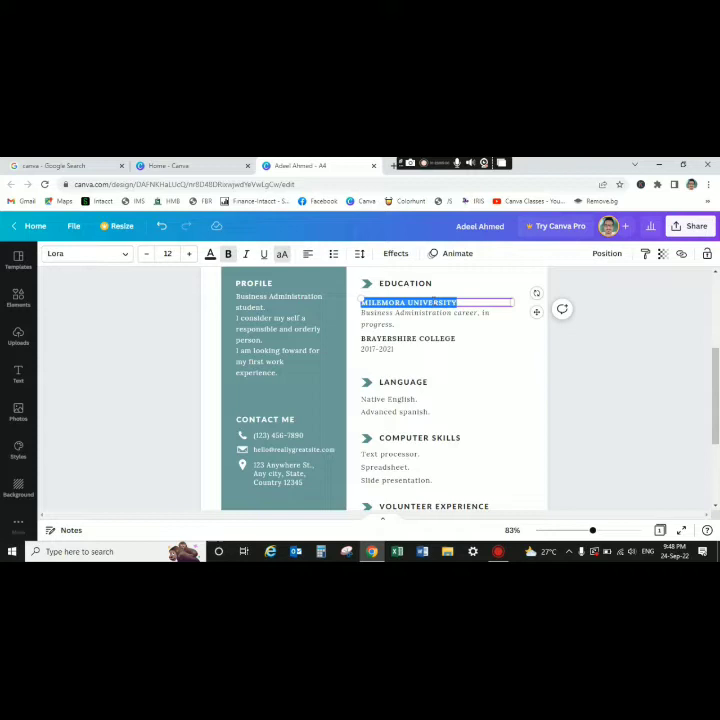
type("KARACHI U")
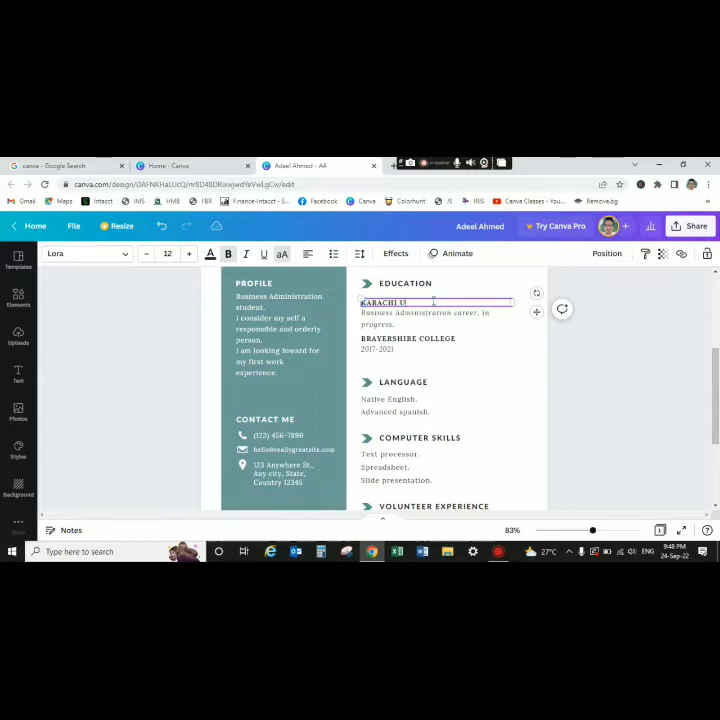
type("NIVERSITY")
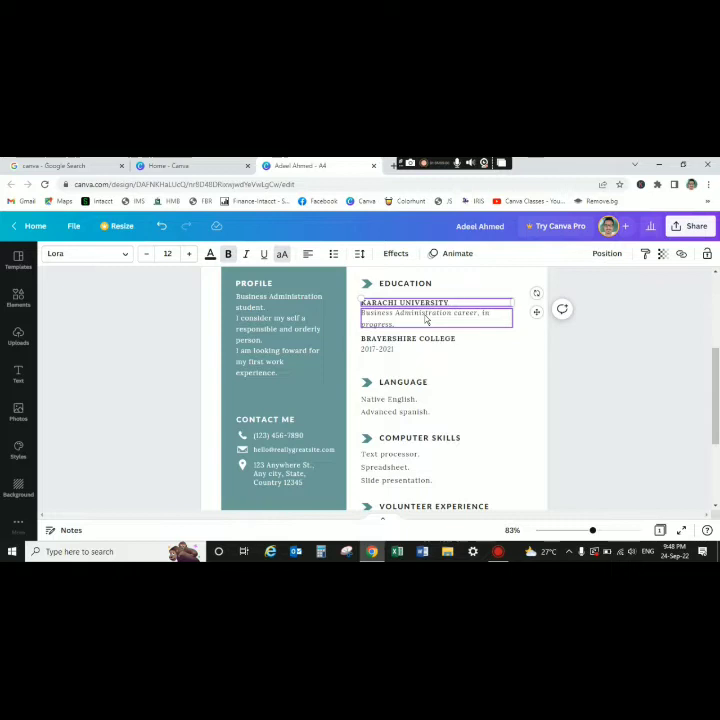
- Select the degree line under KARACHI UNIVERSITY for replacement
double_click(426, 318)
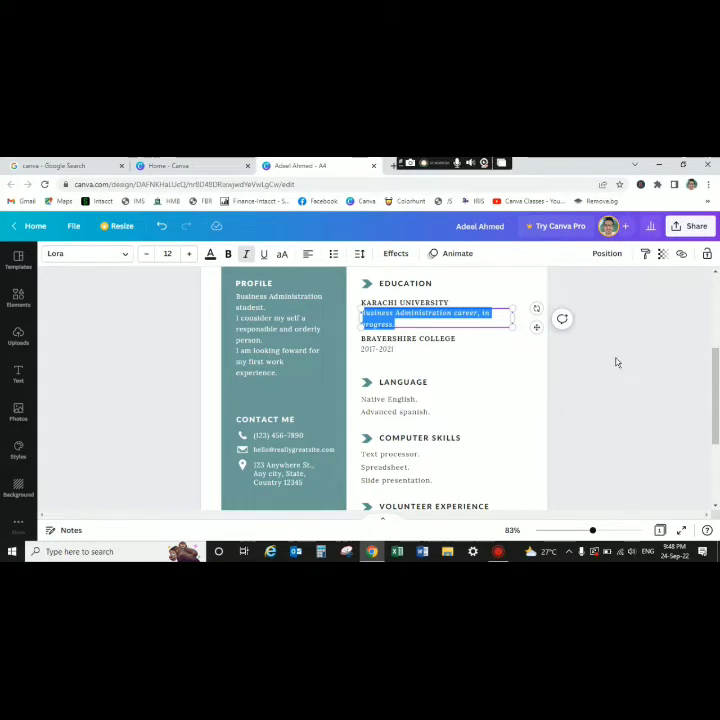
left_click(555, 393)
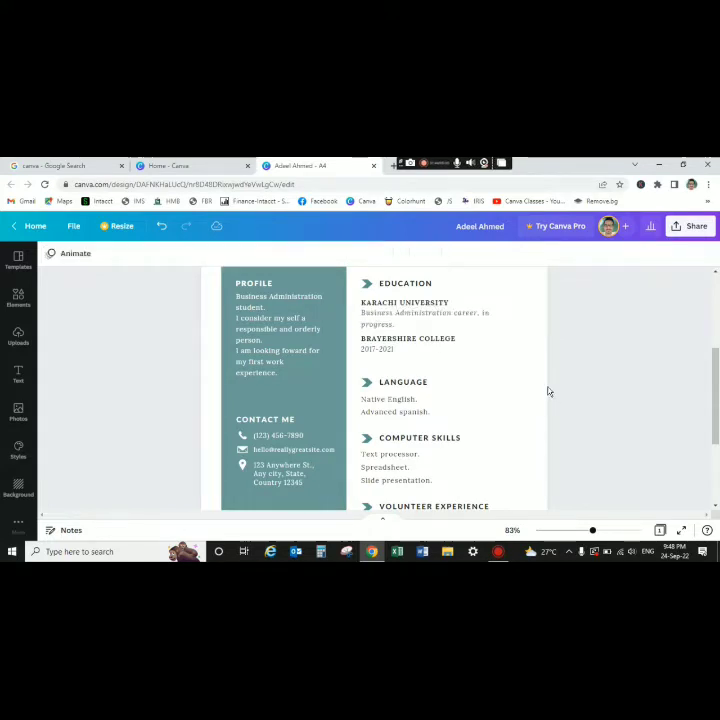
left_click(404, 330)
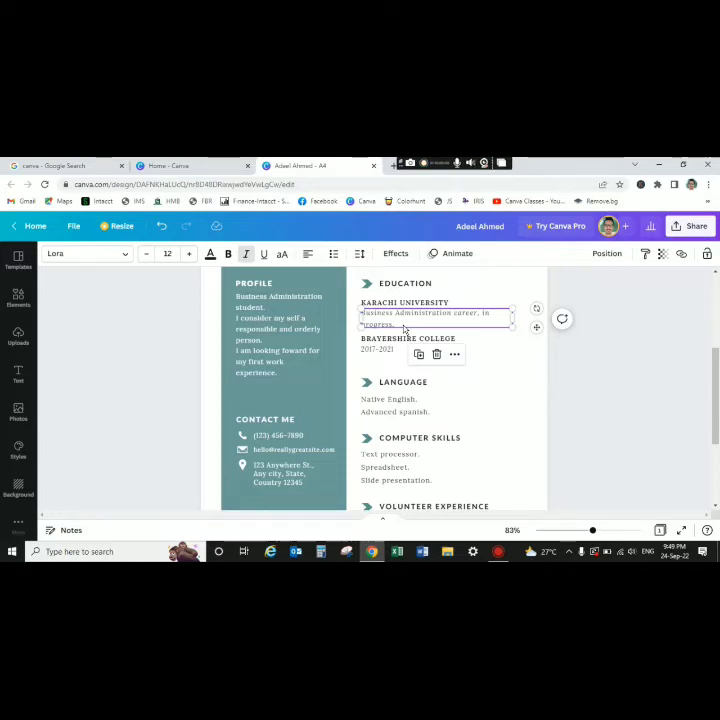
left_click(416, 317)
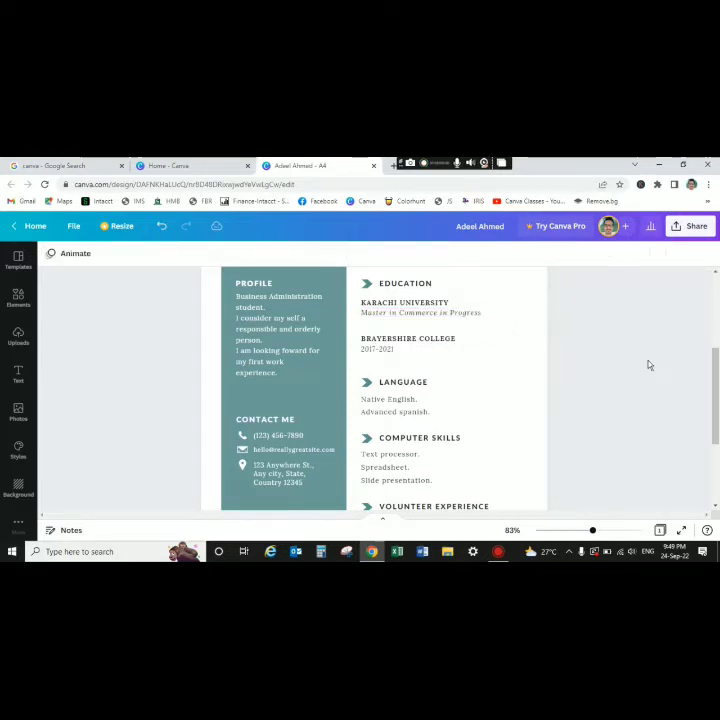
right_click(648, 361)
left_click(506, 335)
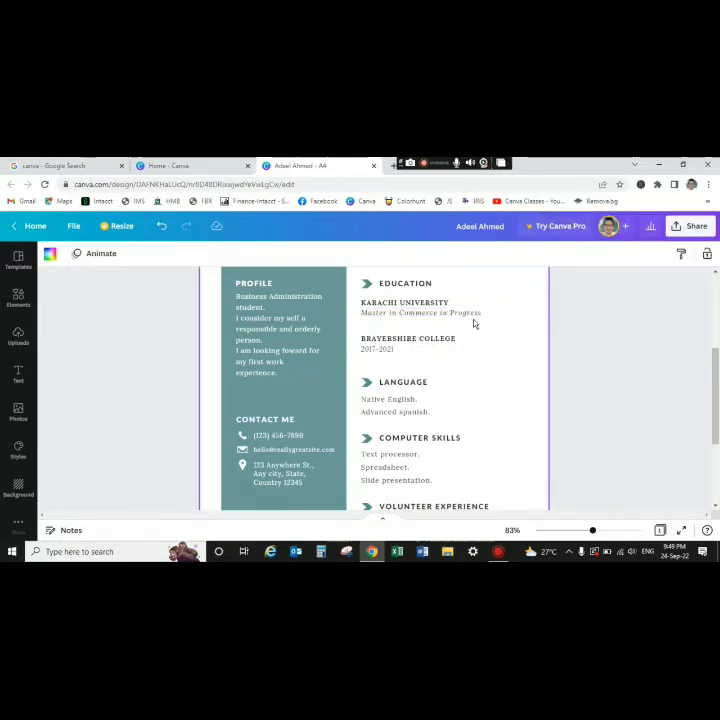
- Replace the BRAYERSHIRE COLLEGE heading with ISLAMIA COLLEGE
double_click(416, 342)
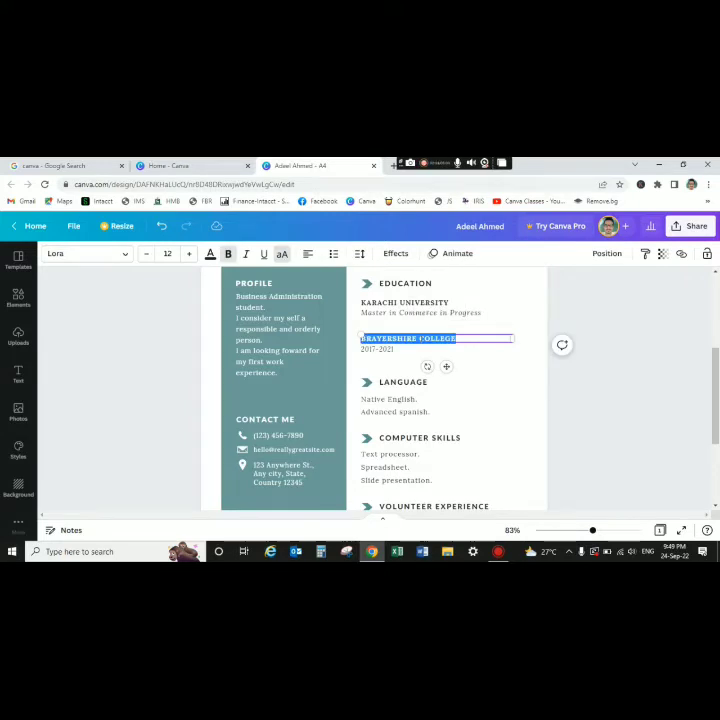
left_click(598, 393)
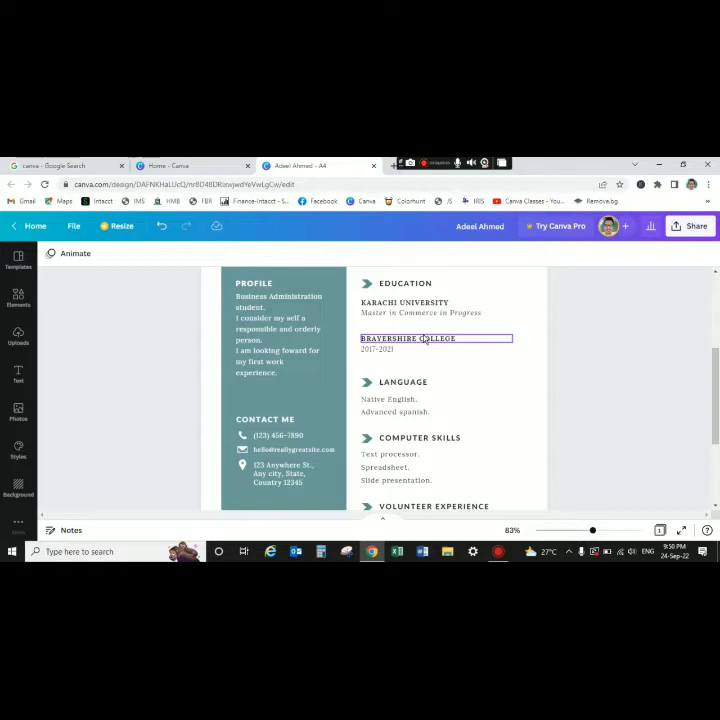
left_click(435, 343)
key("ctrl+a")
key("BackSpace")
type("ISLAMI")
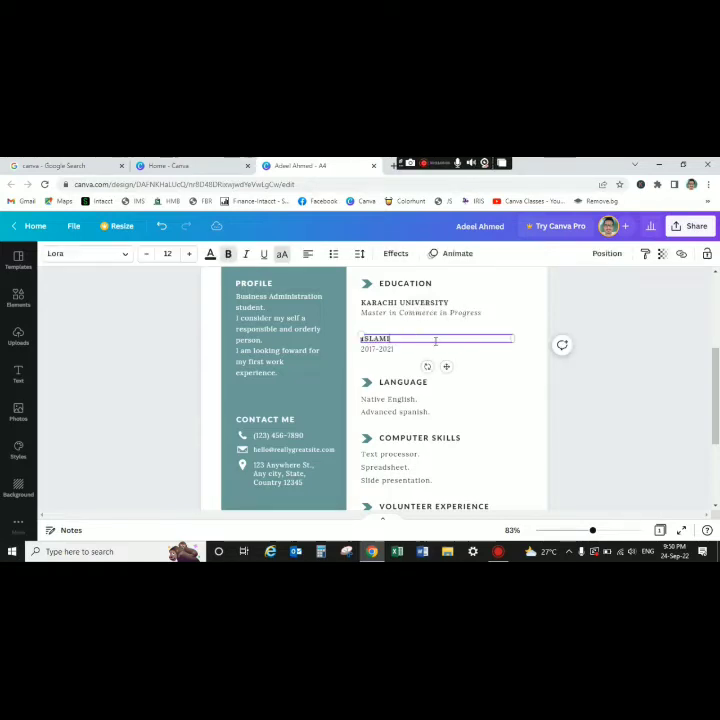
type("A COLLEGE")
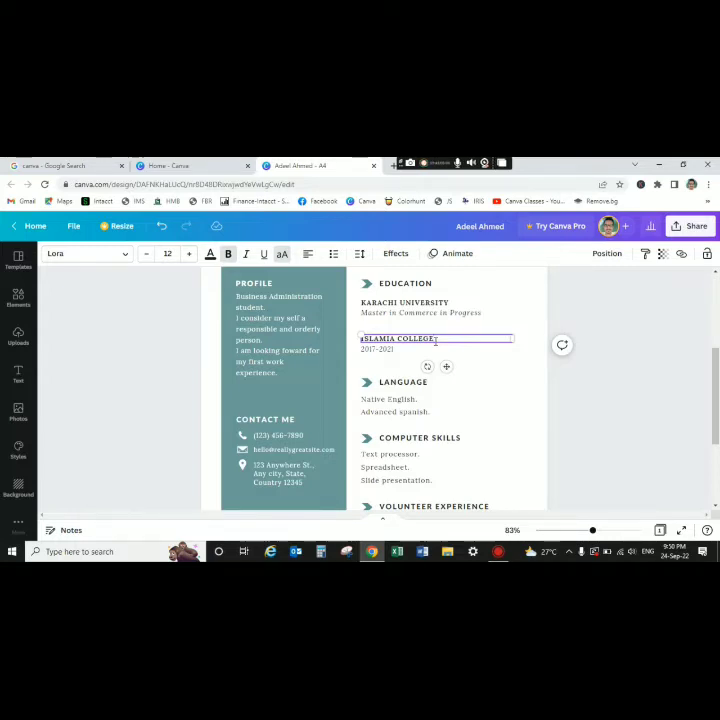
key("ctrl+a")
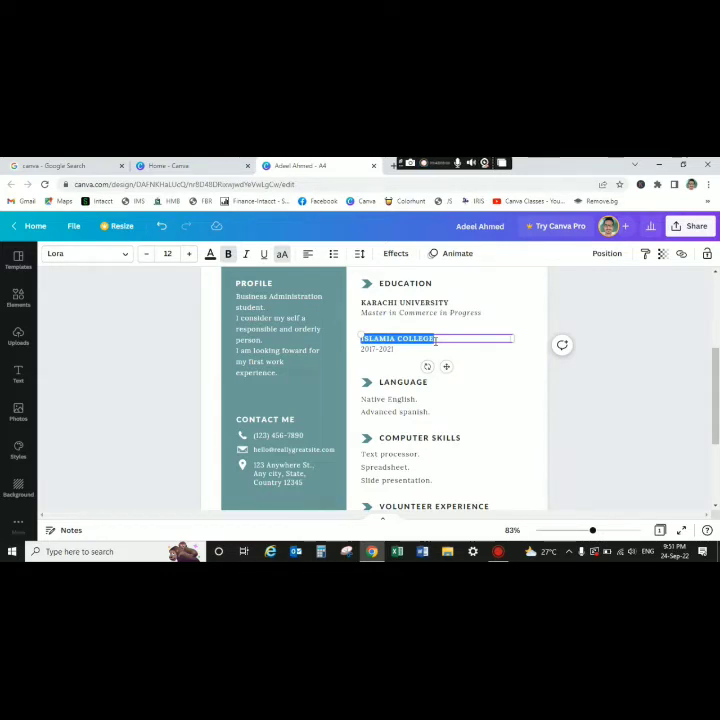
left_click(525, 390)
right_click(525, 390)
left_click(426, 342)
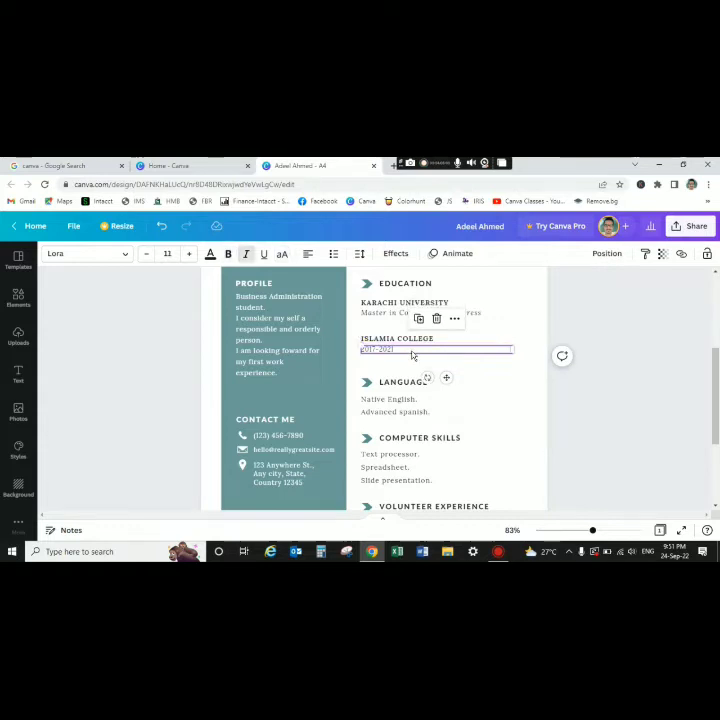
- Change the 2017- 2021 line under it to 'Inter from Commerce'
left_click(370, 352)
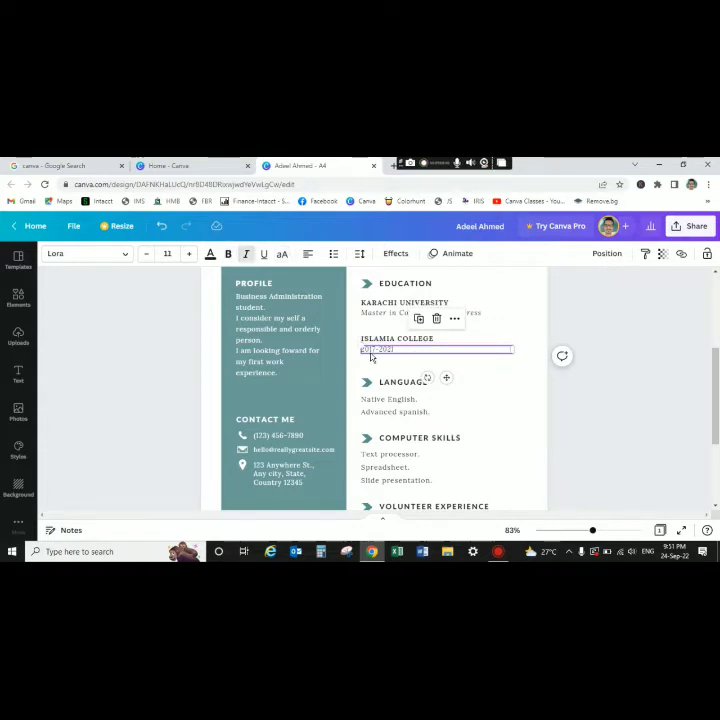
right_click(487, 381)
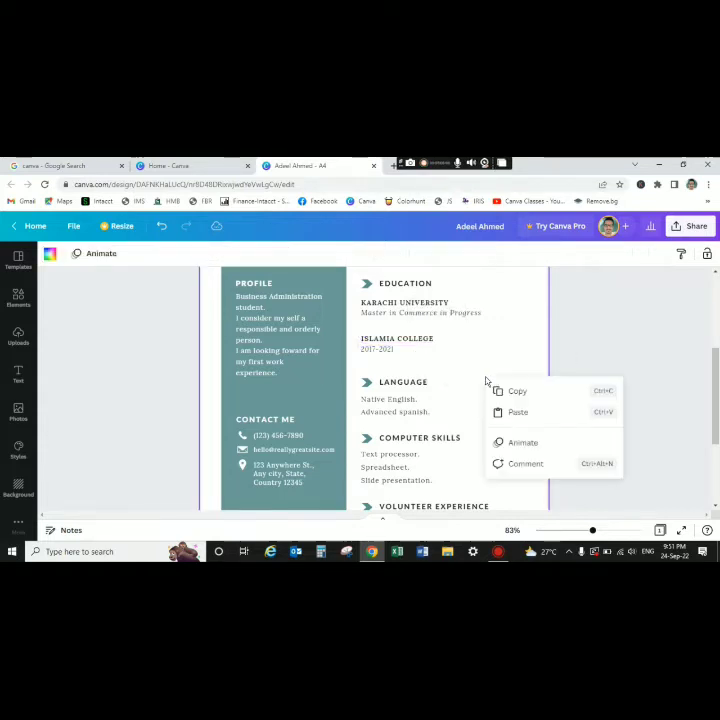
double_click(415, 353)
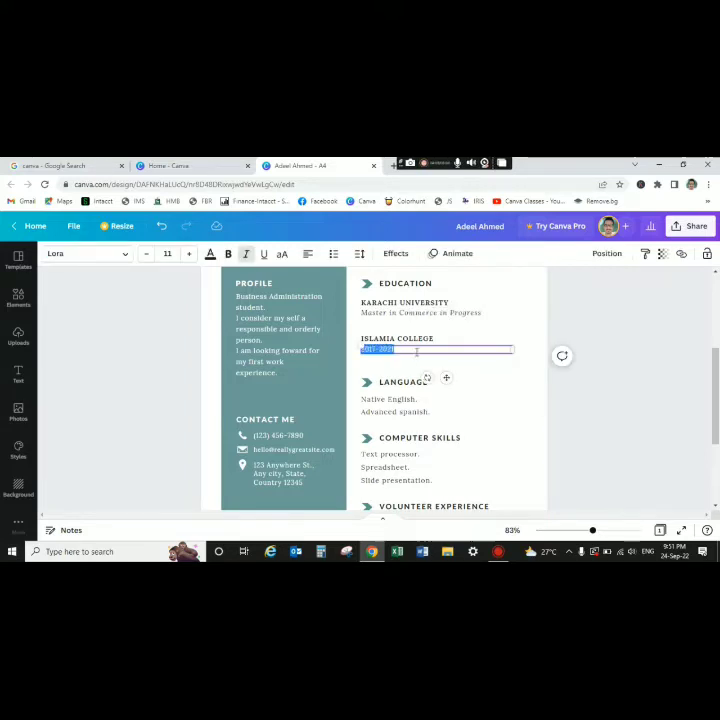
type("Inter")
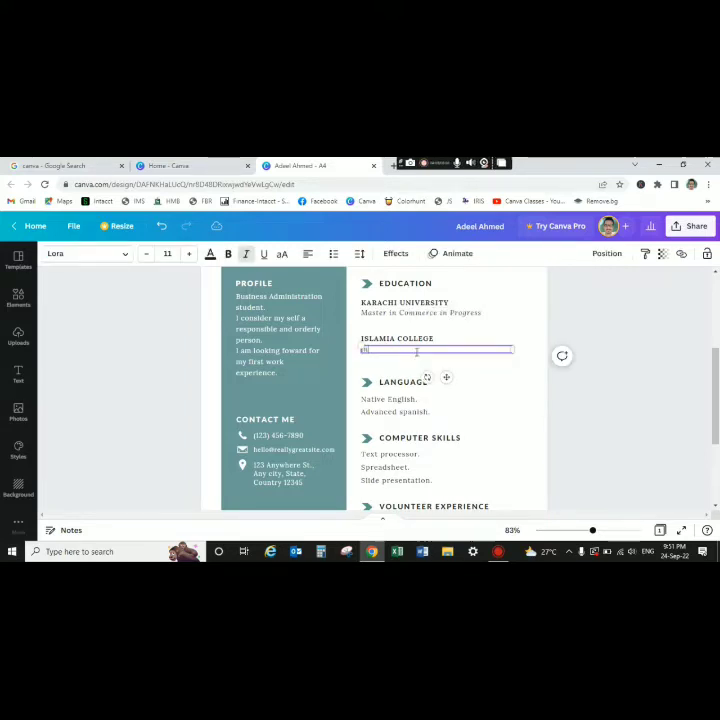
type(" from Co")
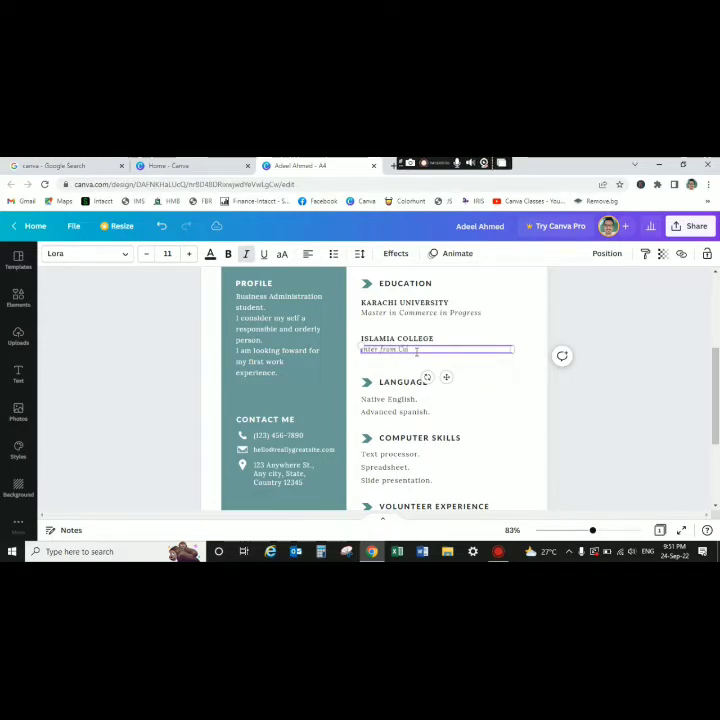
type("mmerce")
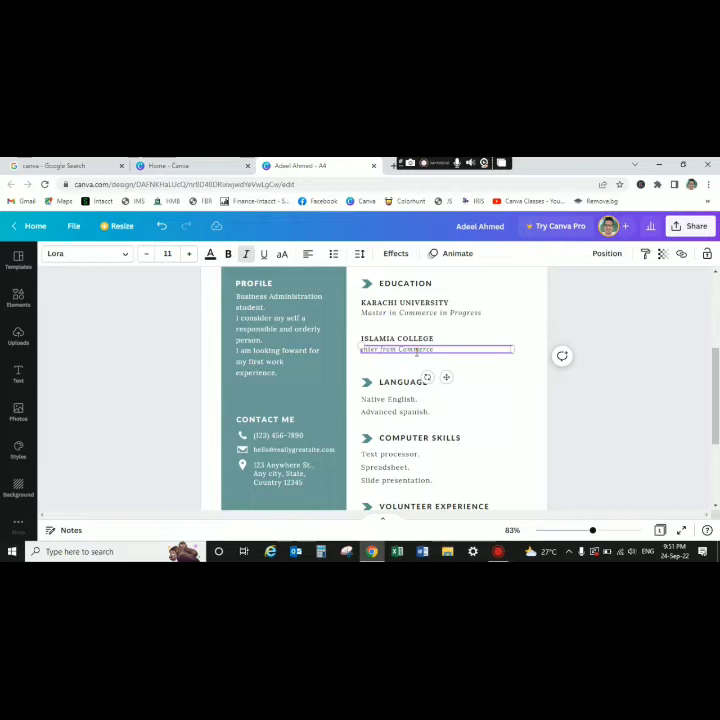
right_click(476, 381)
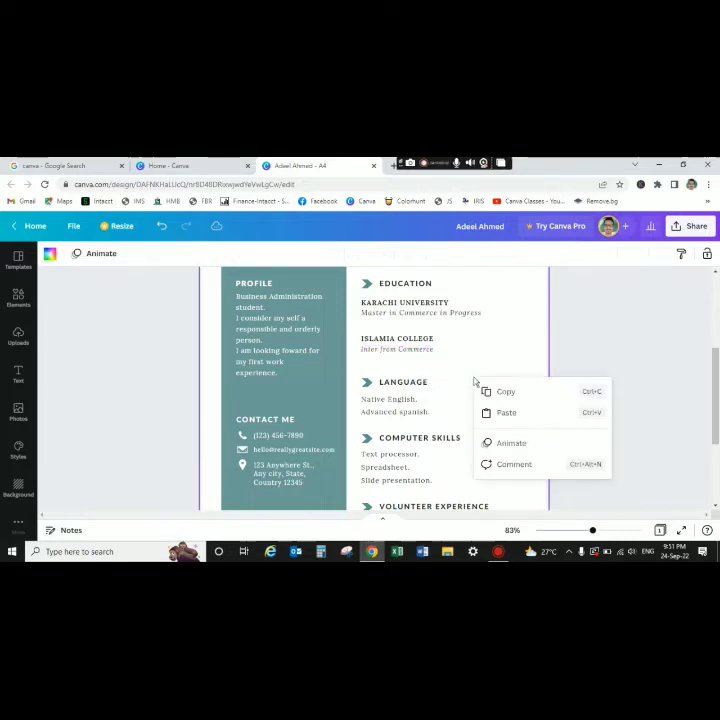
left_click(416, 356)
double_click(421, 344)
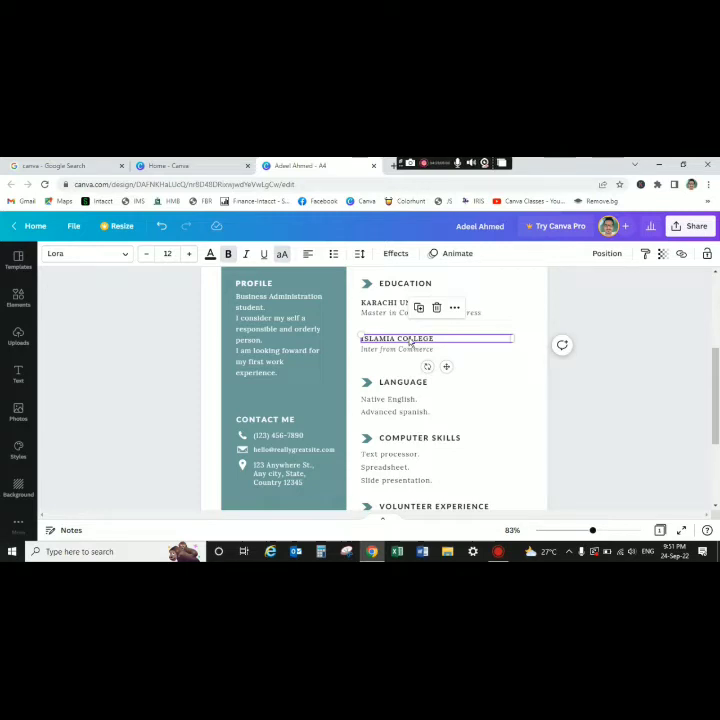
- Reposition 'Inter from Commerce' directly beneath the ISLAMIA COLLEGE heading
right_click(468, 366)
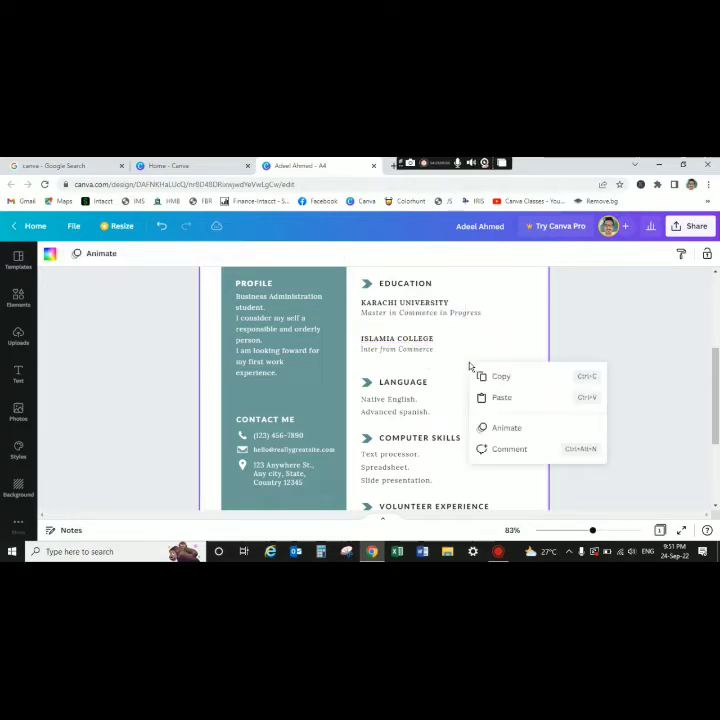
left_click(413, 341)
mouse_move(413, 339)
left_mouse_down()
mouse_move(409, 325)
mouse_move(411, 339)
left_mouse_up()
left_click(411, 352)
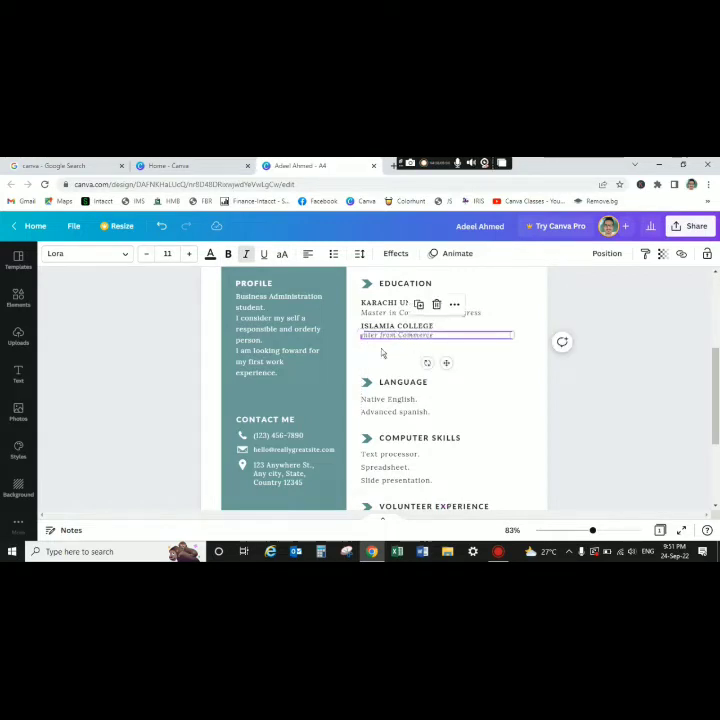
left_click(382, 352)
- Add a KARACHI PUBLIC SCHOOL heading styled like ISLAMIA COLLEGE below it
left_click(421, 330)
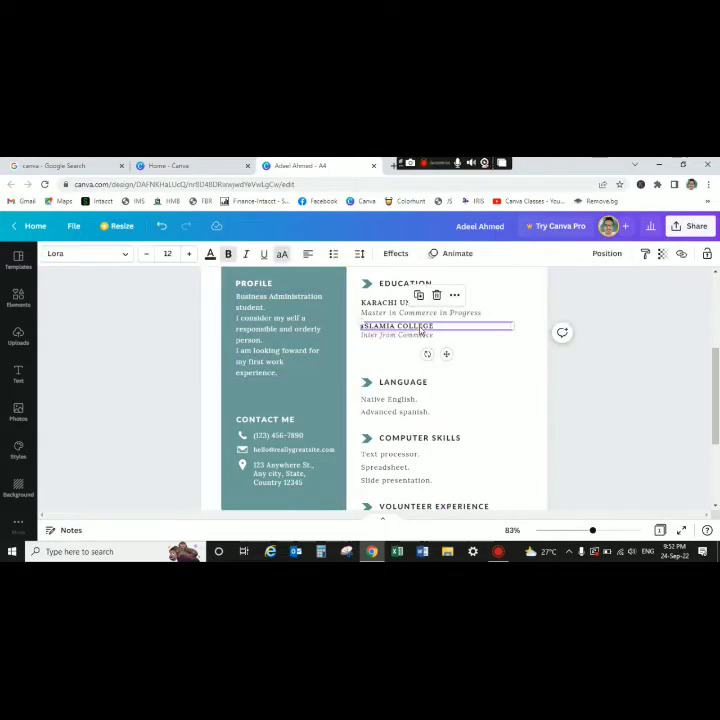
left_click_drag(421, 331, 465, 354)
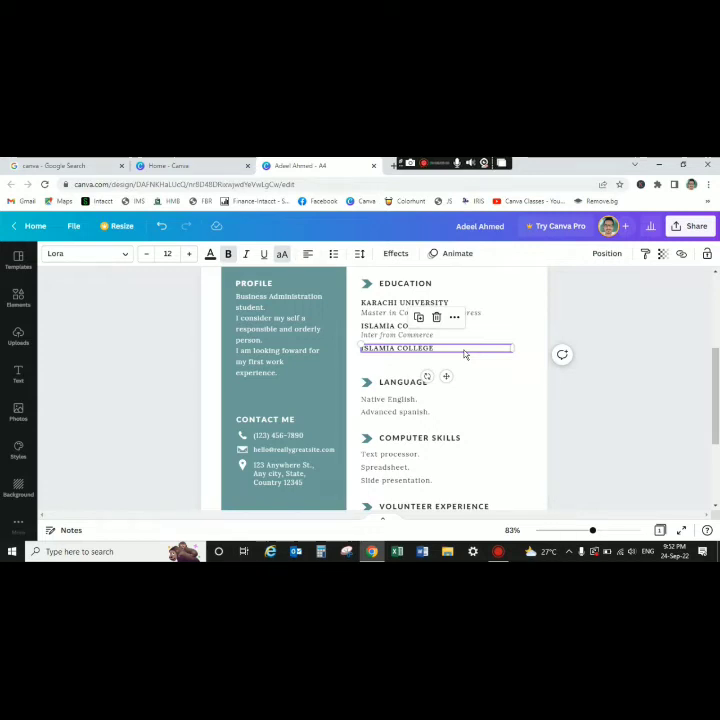
double_click(464, 352)
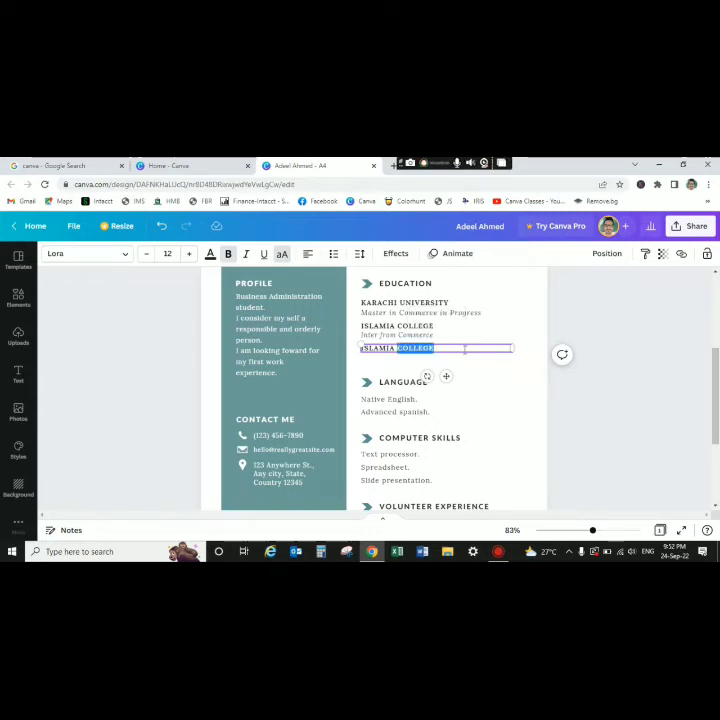
key("BackSpace")
key("BackSpace")
key("BackSpace")
key("BackSpace")
key("BackSpace")
key("BackSpace")
key("BackSpace")
key("BackSpace")
key("BackSpace")
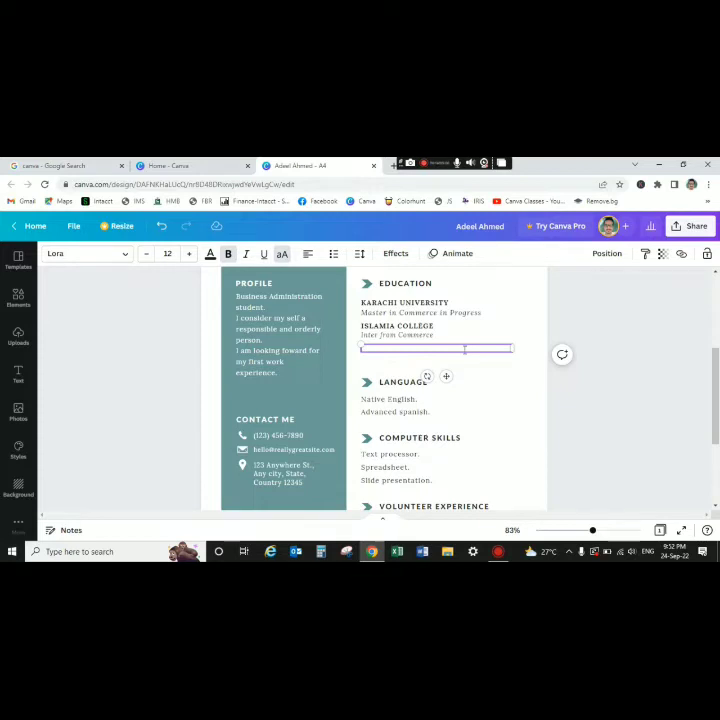
type("KARACHI")
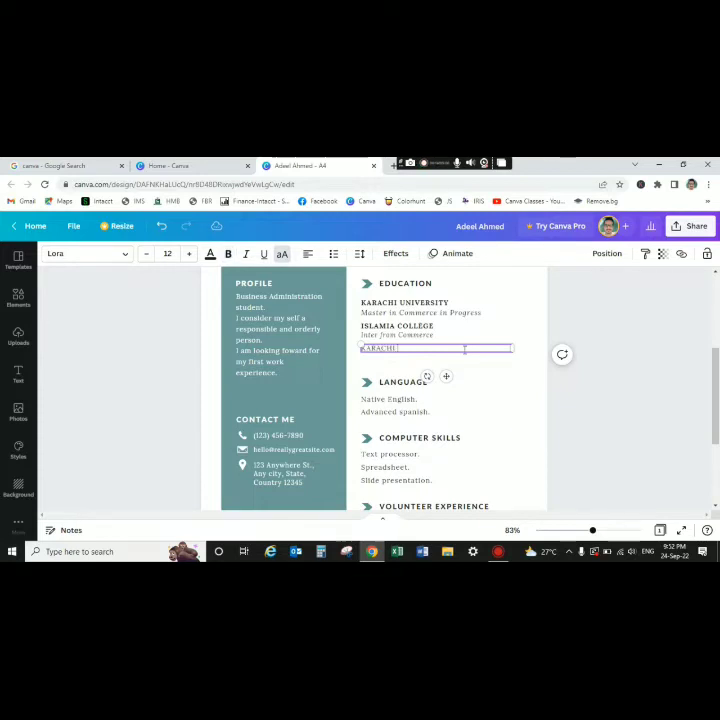
type(" PUBLIC SCHOOL")
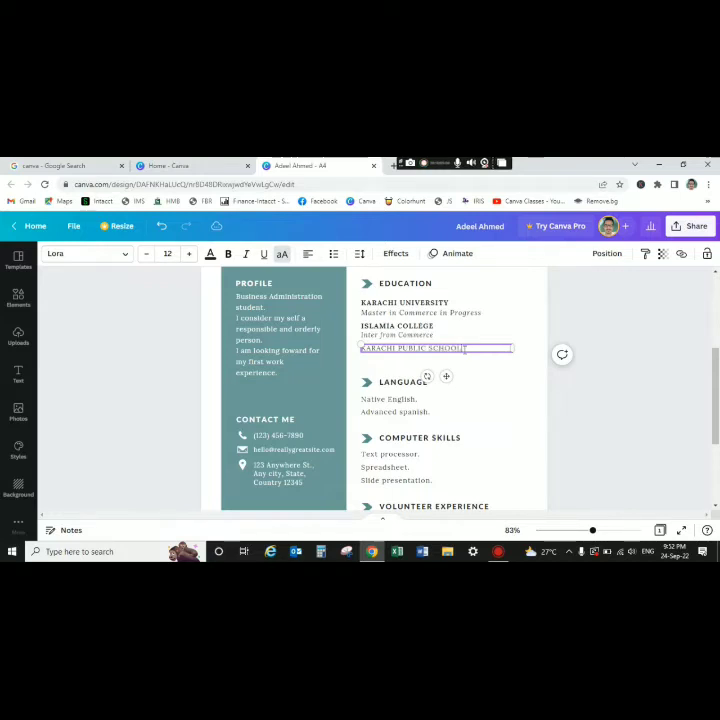
left_click(508, 384)
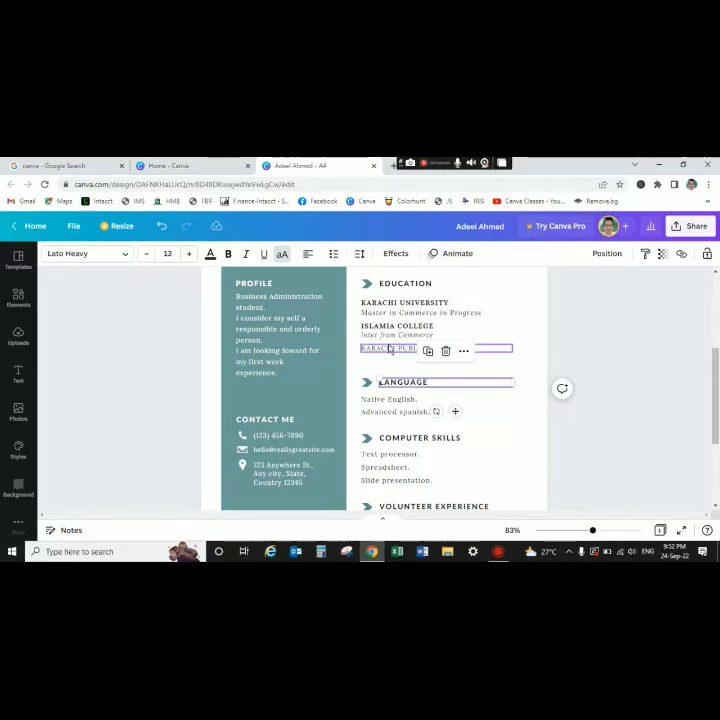
left_click(390, 349)
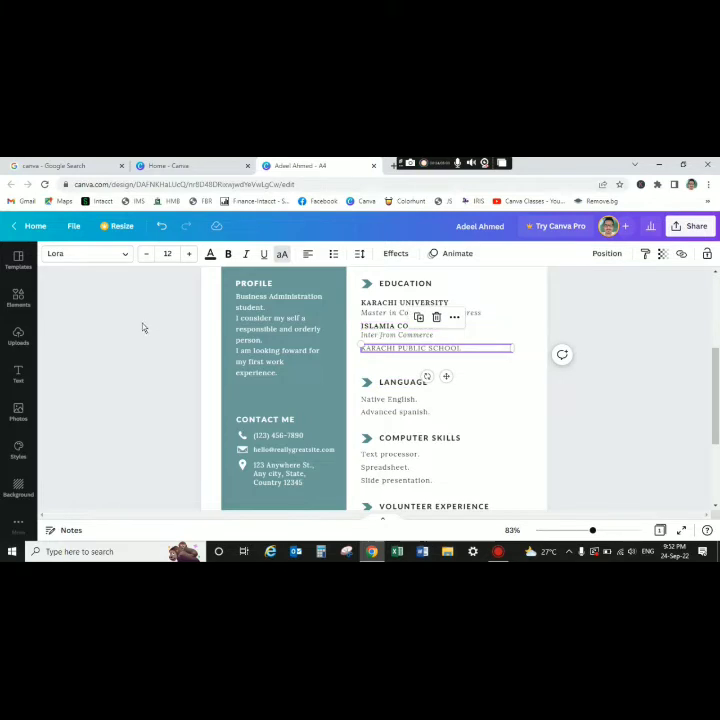
left_click(374, 326)
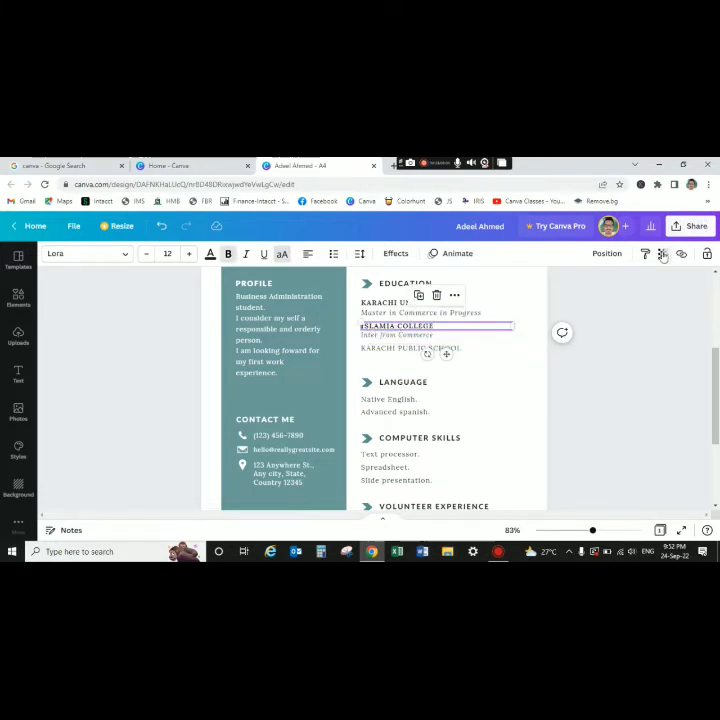
left_click(645, 254)
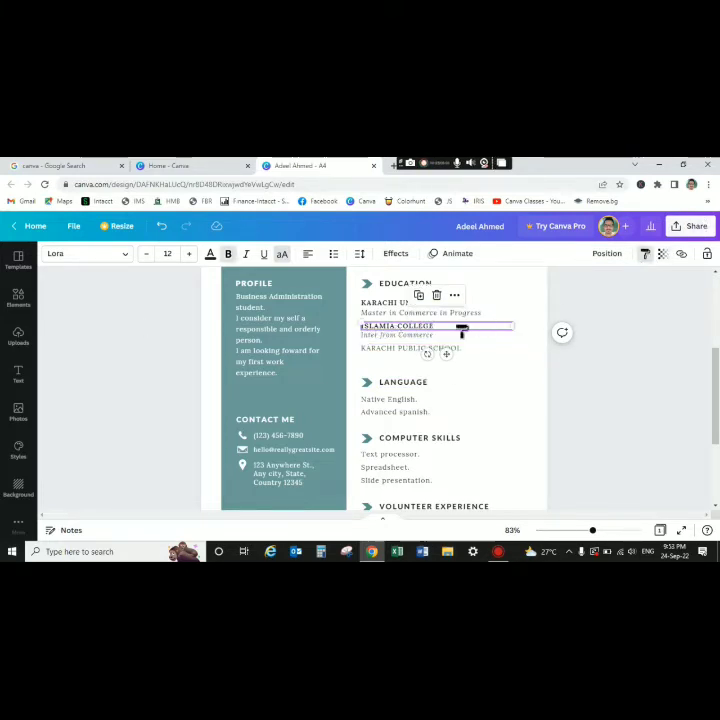
left_click(398, 354)
left_click(475, 371)
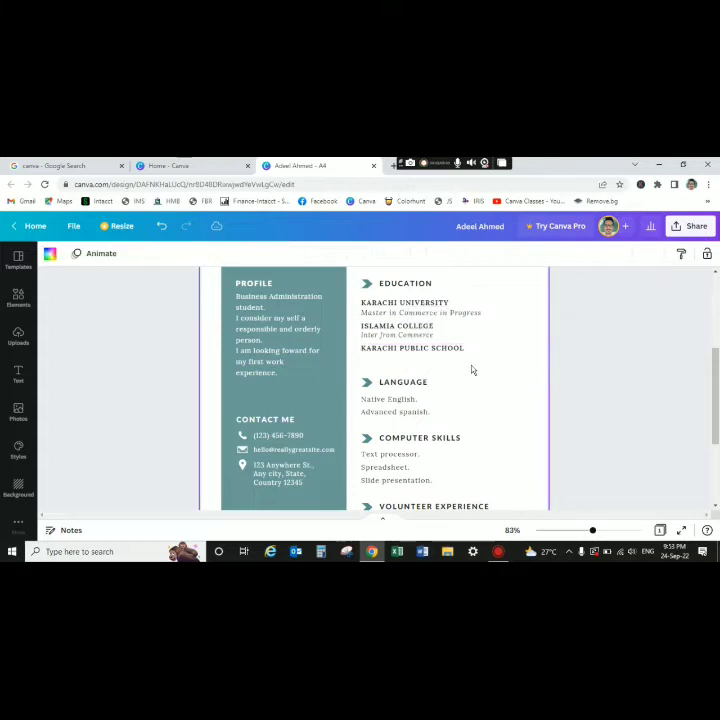
- Duplicate the 'Inter from Commerce' line under the school and retype it as 'Science'
left_click(410, 343)
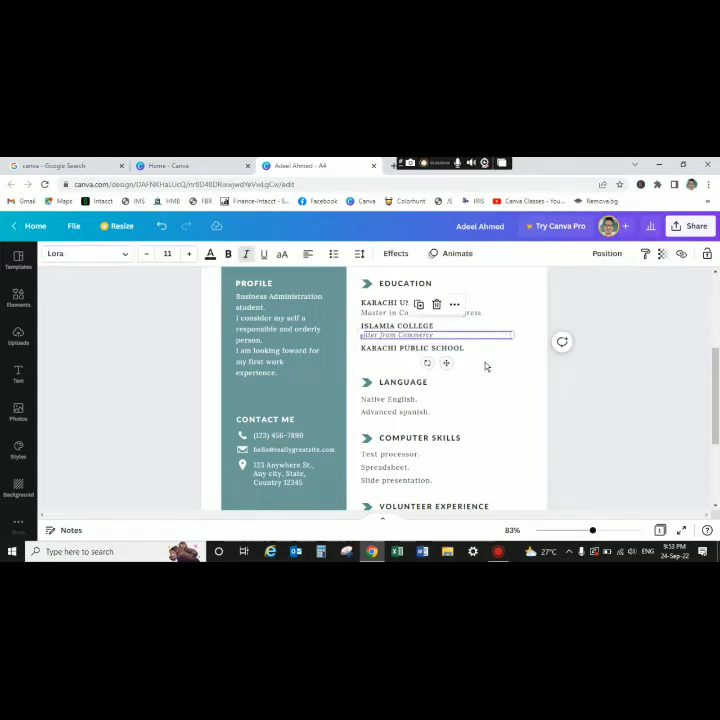
key("ctrl+d")
left_click_drag(487, 344, 477, 361)
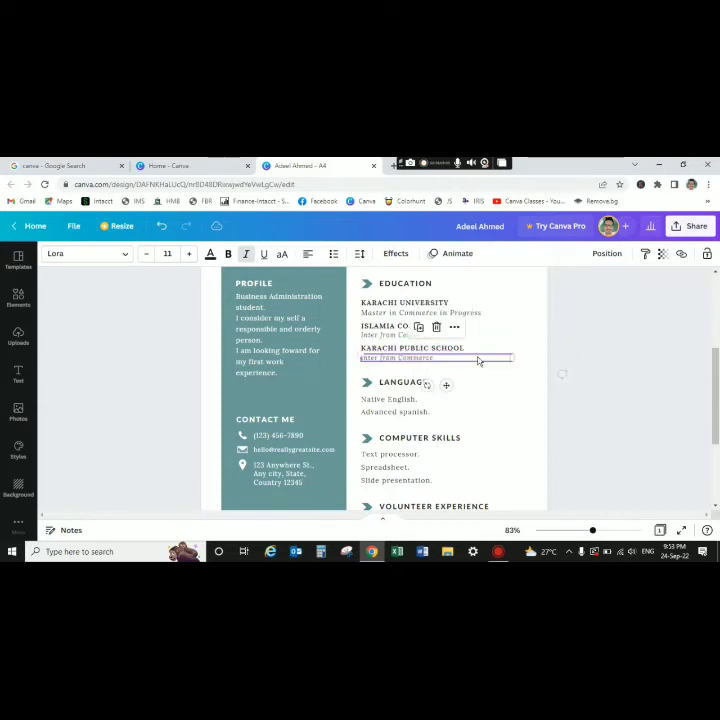
double_click(461, 358)
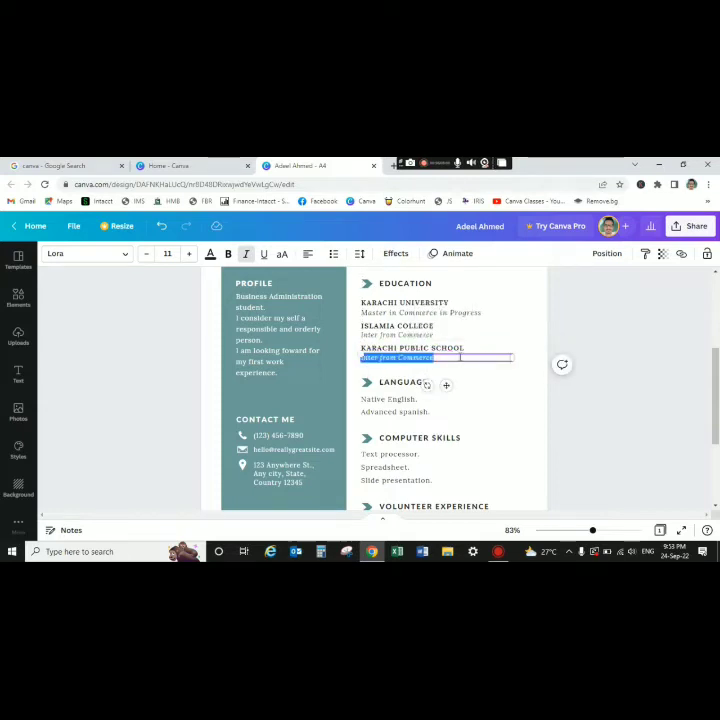
key("BackSpace")
type("Science")
left_click(502, 338)
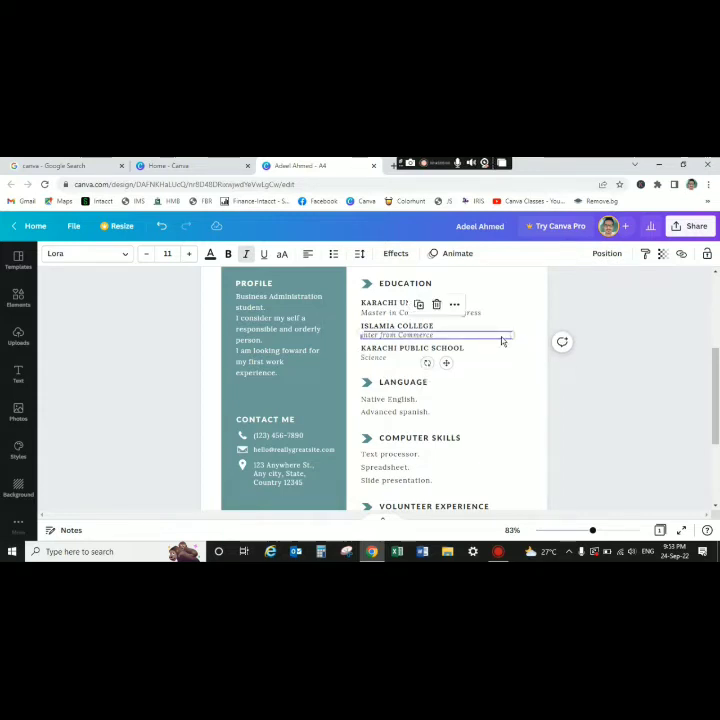
left_click(516, 393)
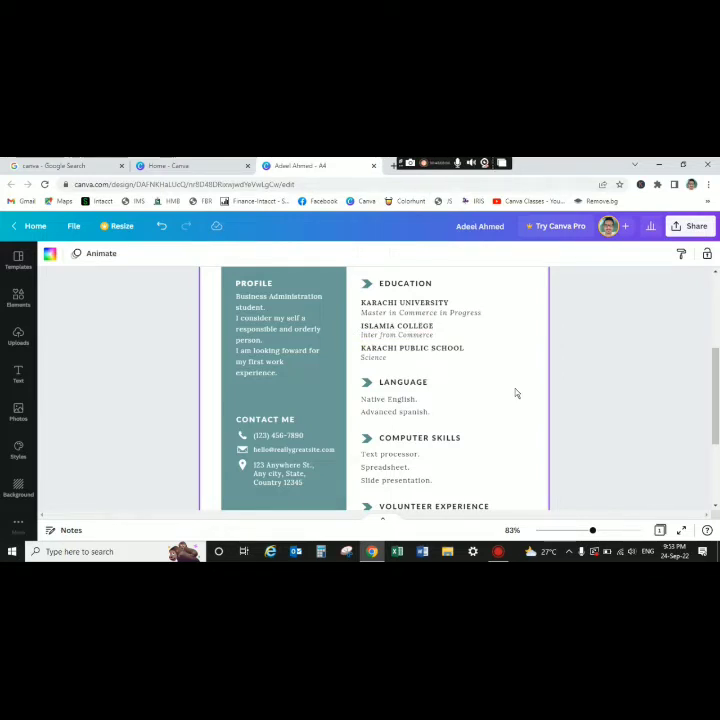
- Replace 'Native English.' with English and 'Advanced spanish.' with Urdu
double_click(422, 402)
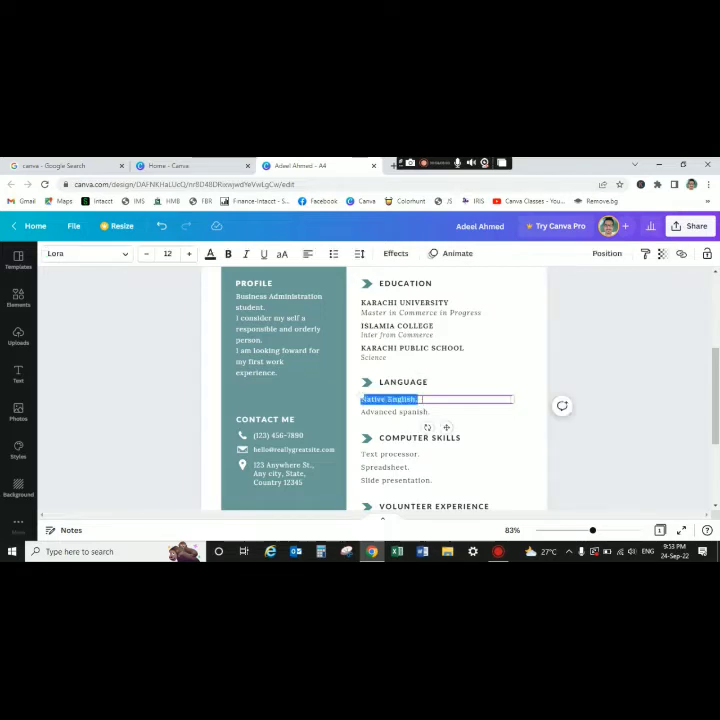
type("English")
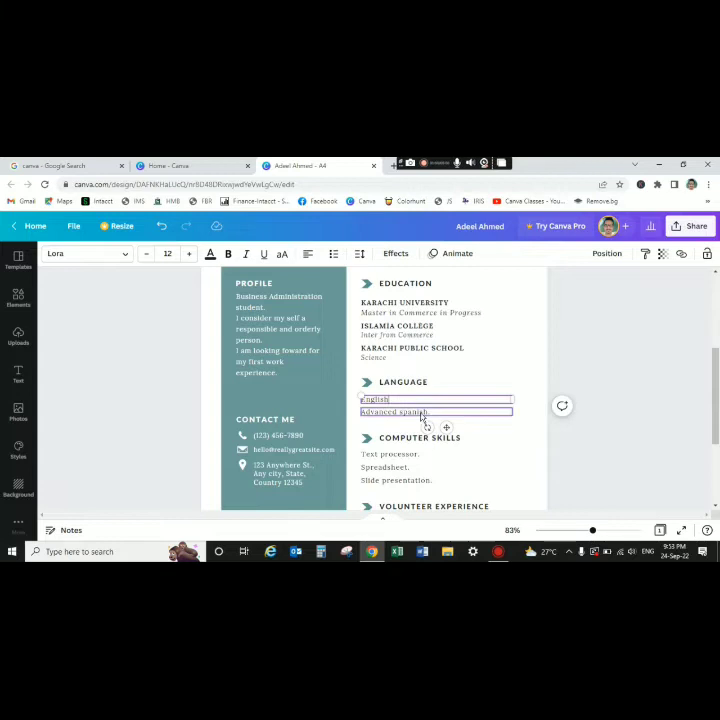
double_click(422, 413)
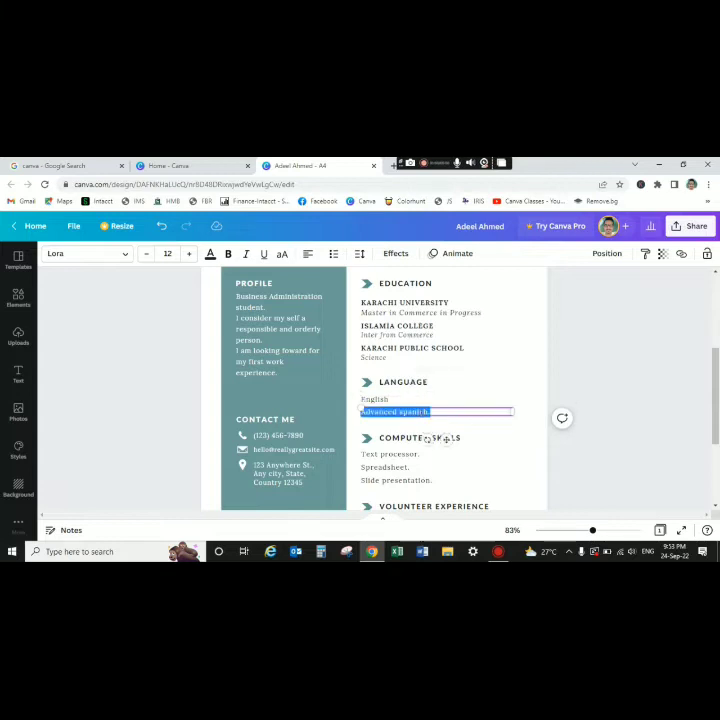
type("Urdu")
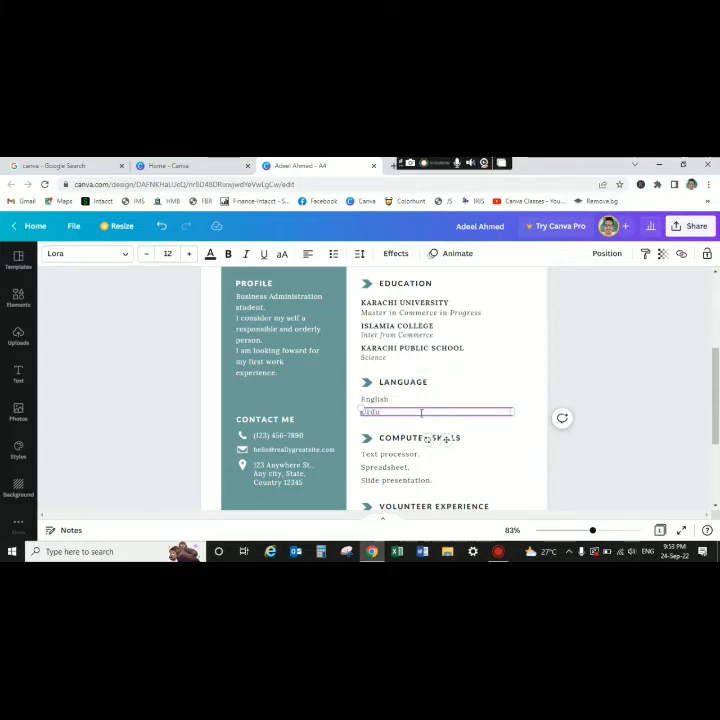
left_click(495, 390)
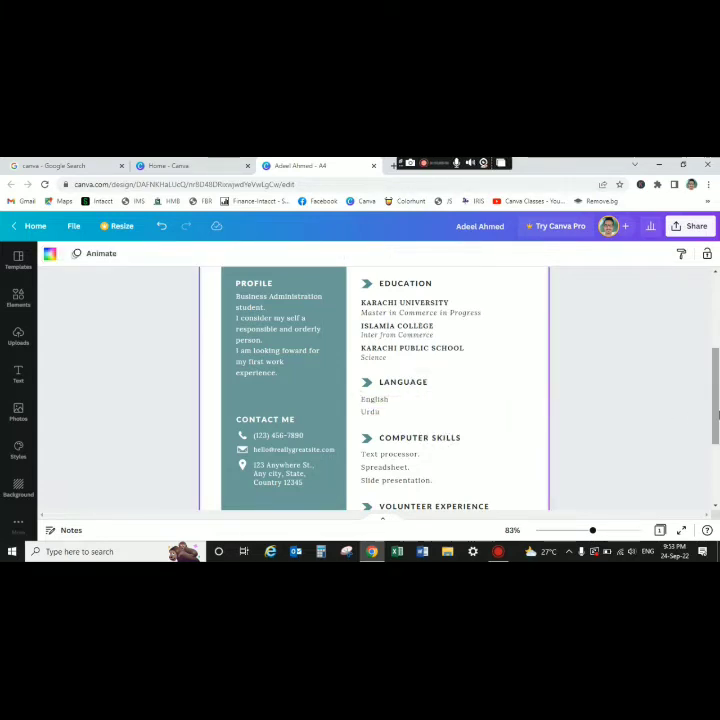
left_click_drag(717, 423, 717, 441)
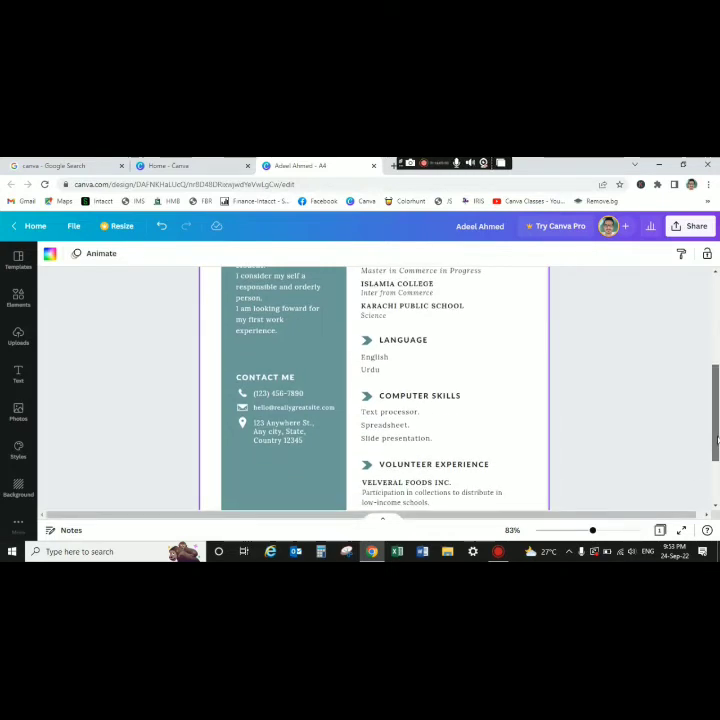
left_click_drag(717, 441, 717, 461)
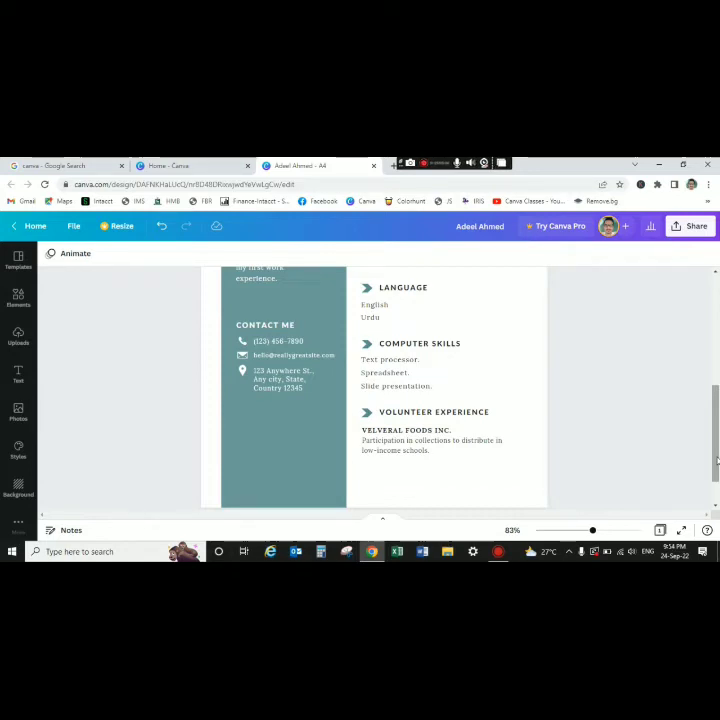
- Retype the first two skills as MS Office and Graphic Designing
double_click(437, 366)
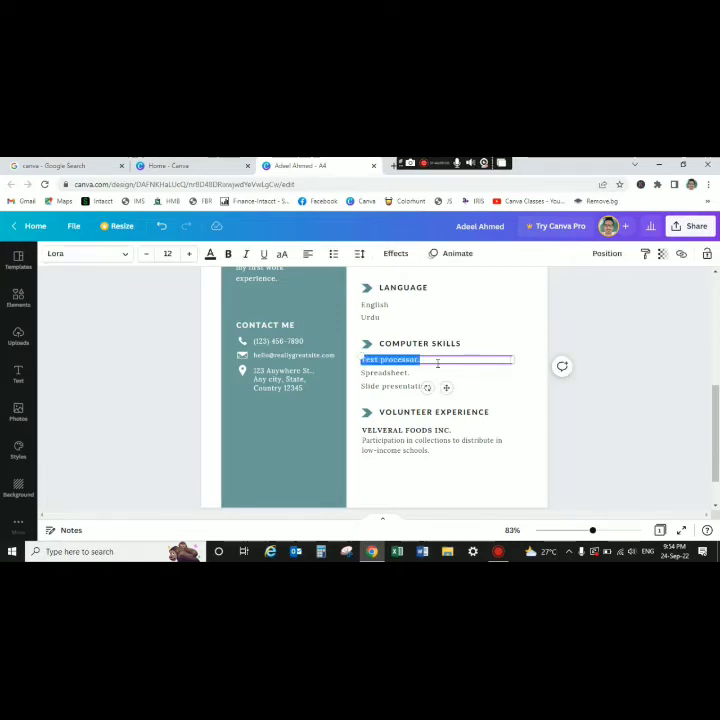
type("MS Office")
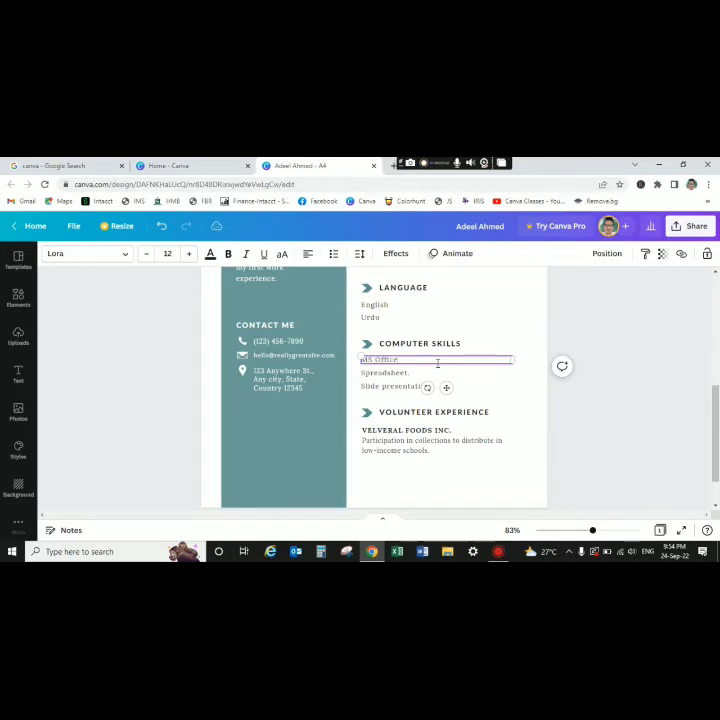
double_click(409, 373)
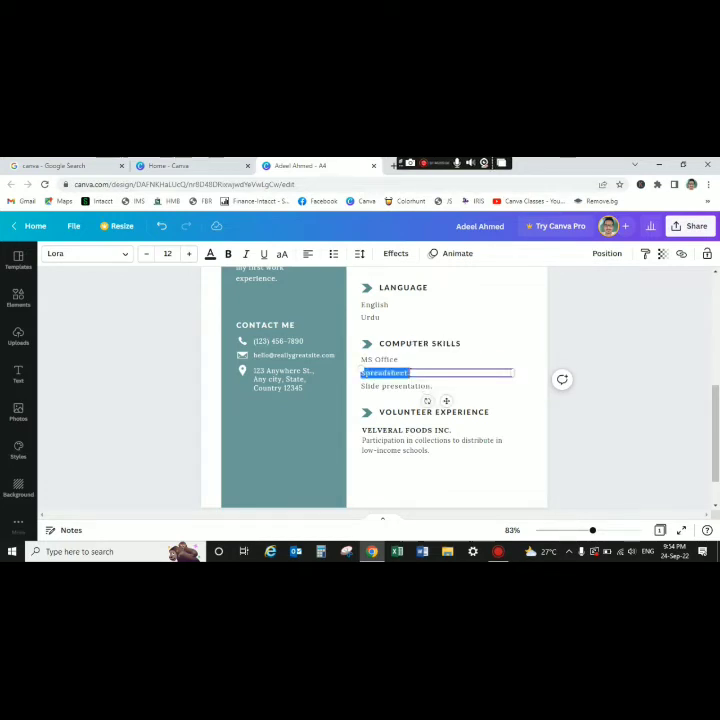
key("BackSpace")
type("Graphic")
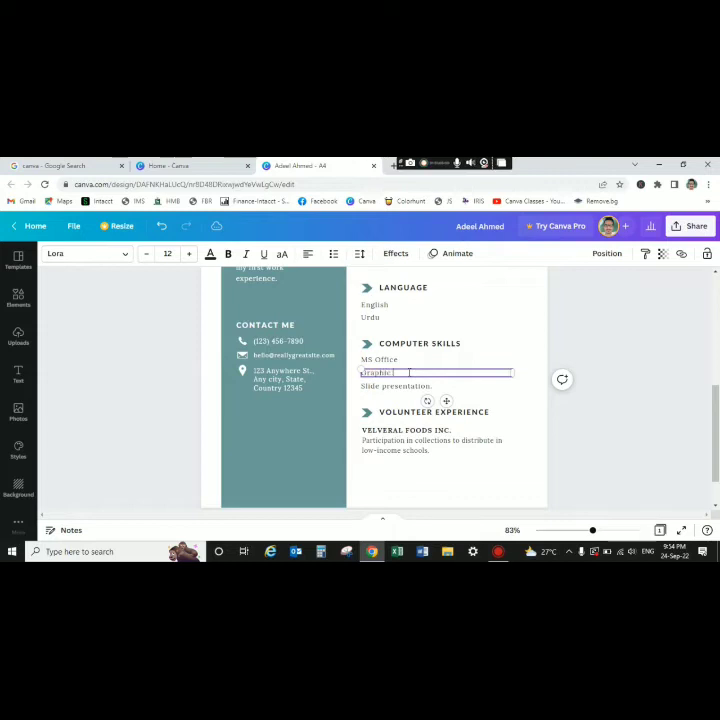
type(" Designing")
left_click(529, 319)
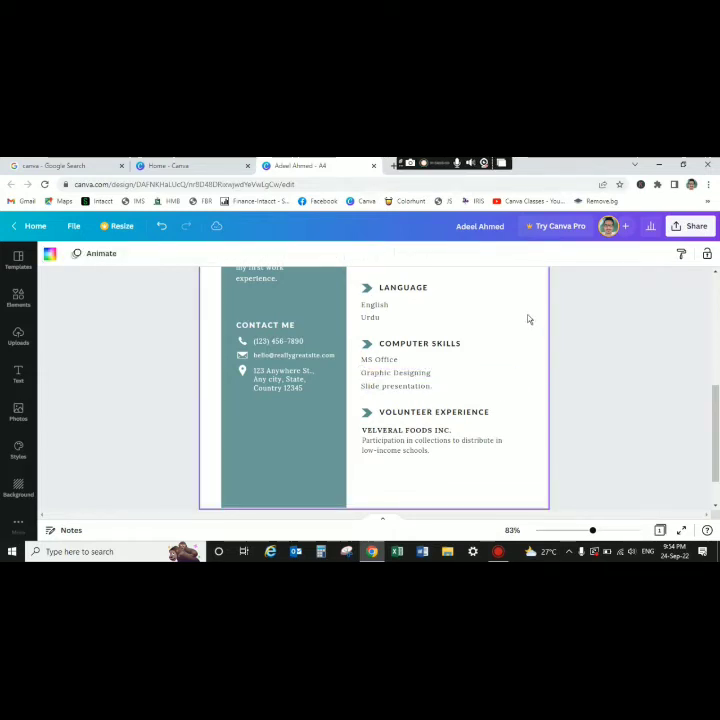
- Delete the 'Slide presentation.' skill line
left_click(407, 390)
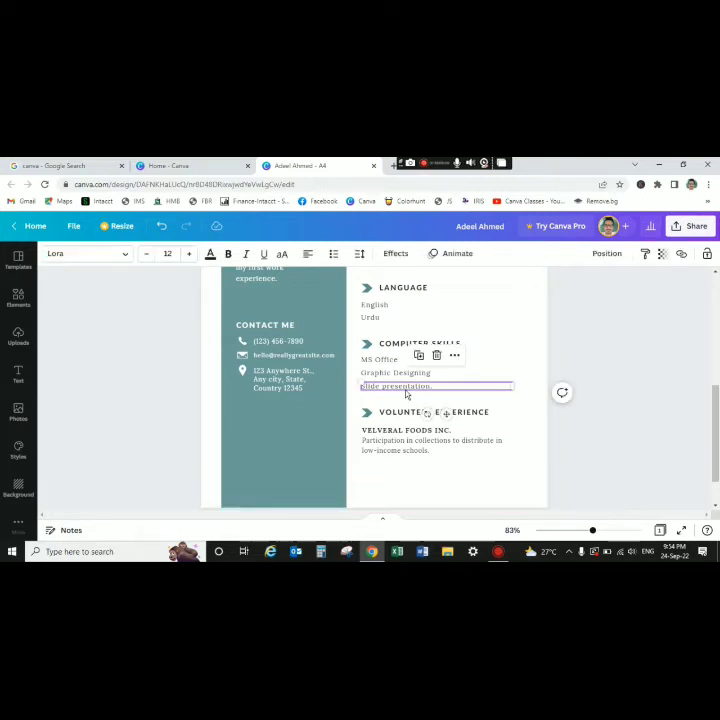
key("Delete")
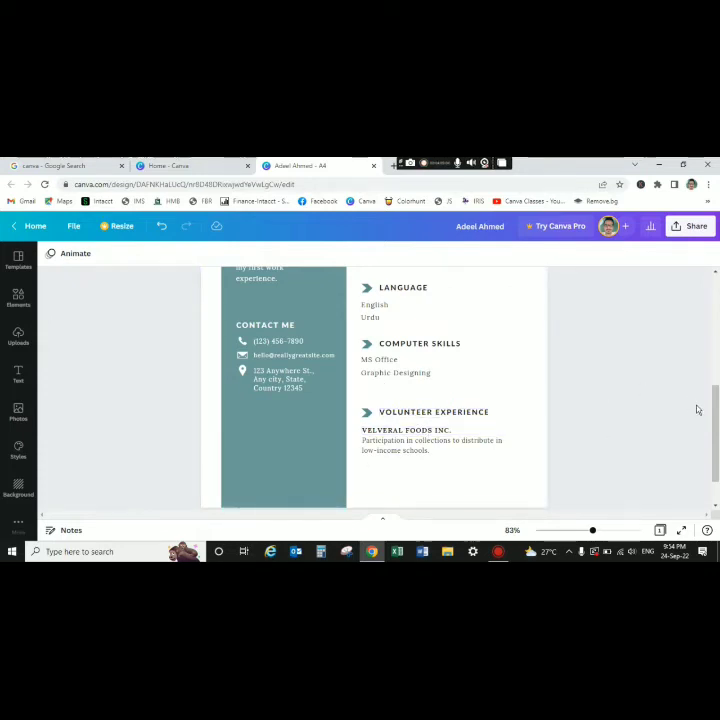
scroll(697, 408, "up", 2)
left_click_drag(717, 391, 717, 385)
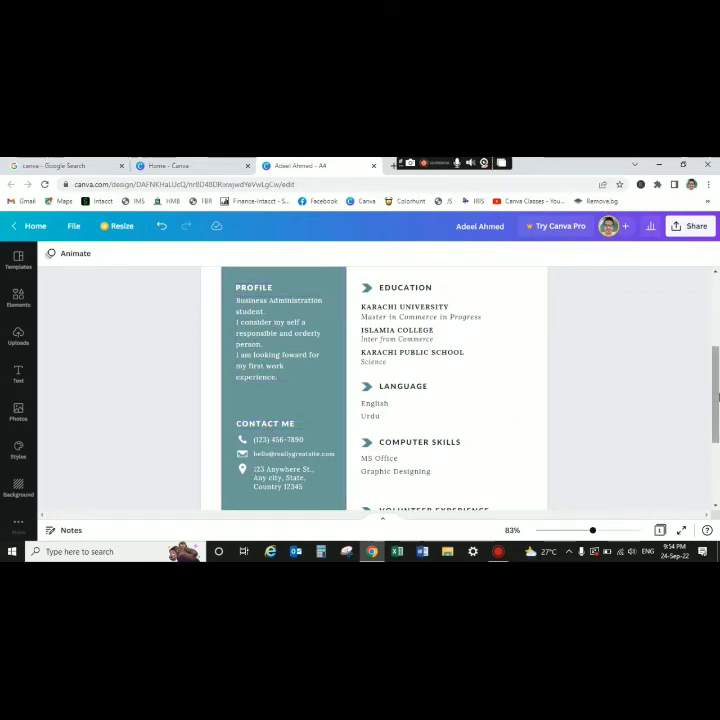
left_click_drag(716, 398, 716, 428)
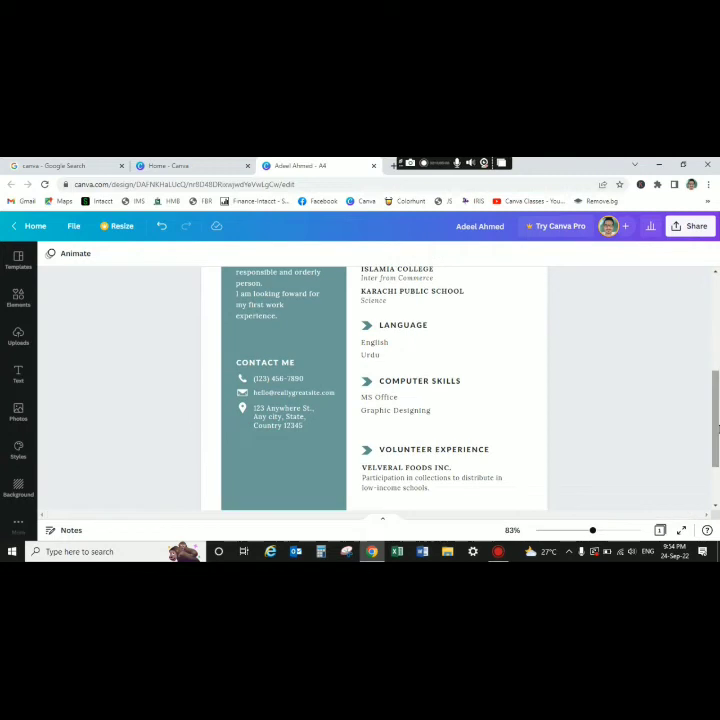
- Replace the sample phone number in Contact Me with the new number
double_click(313, 383)
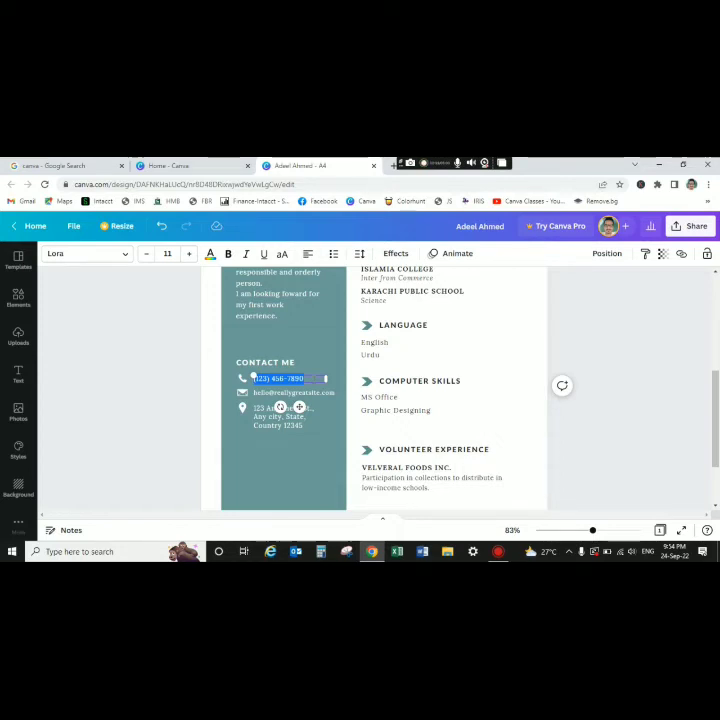
type("123")
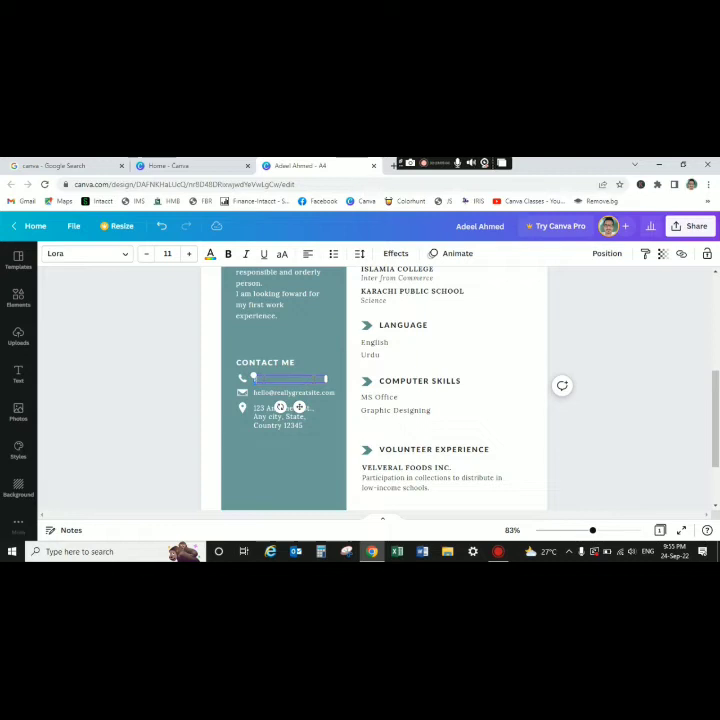
type("4567890")
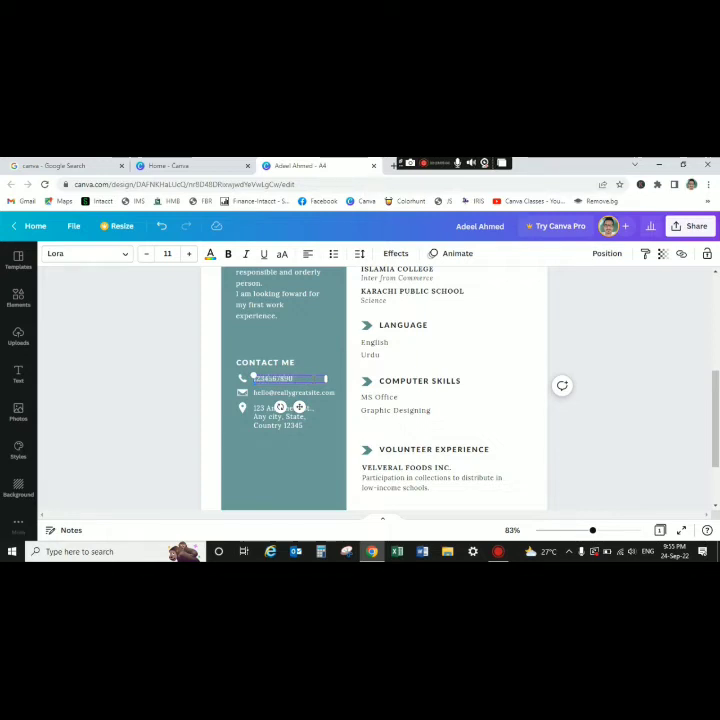
left_click(321, 350)
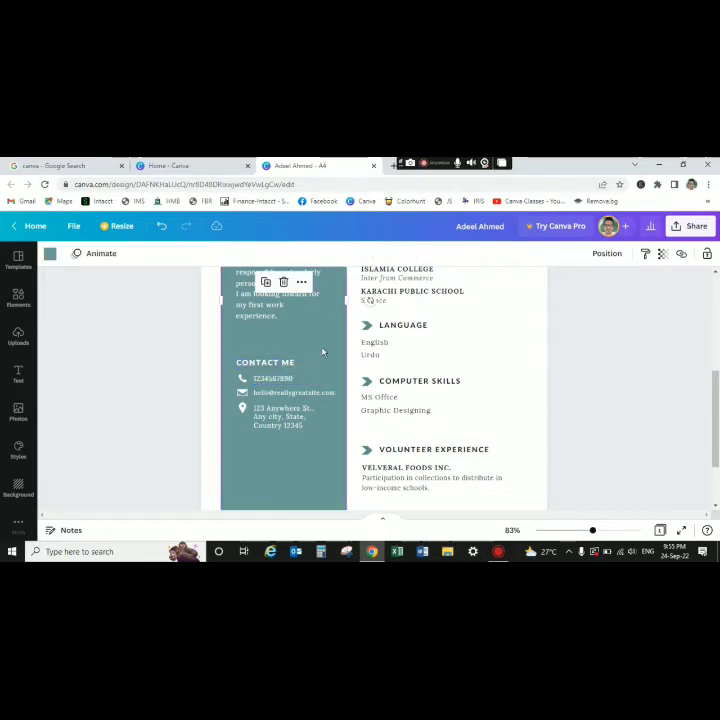
- Select the e-mail and address lines under Contact Me, leaving them unchanged
left_click(292, 381)
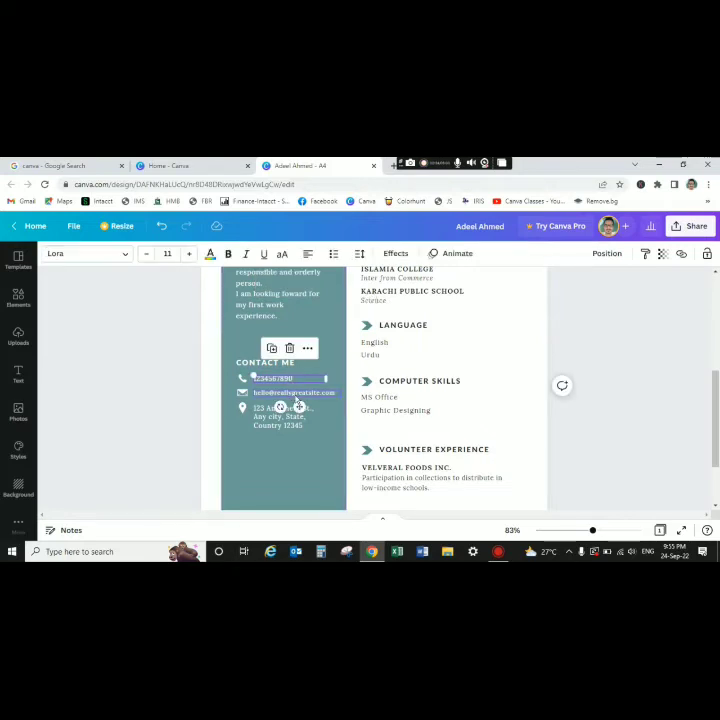
left_click(296, 395)
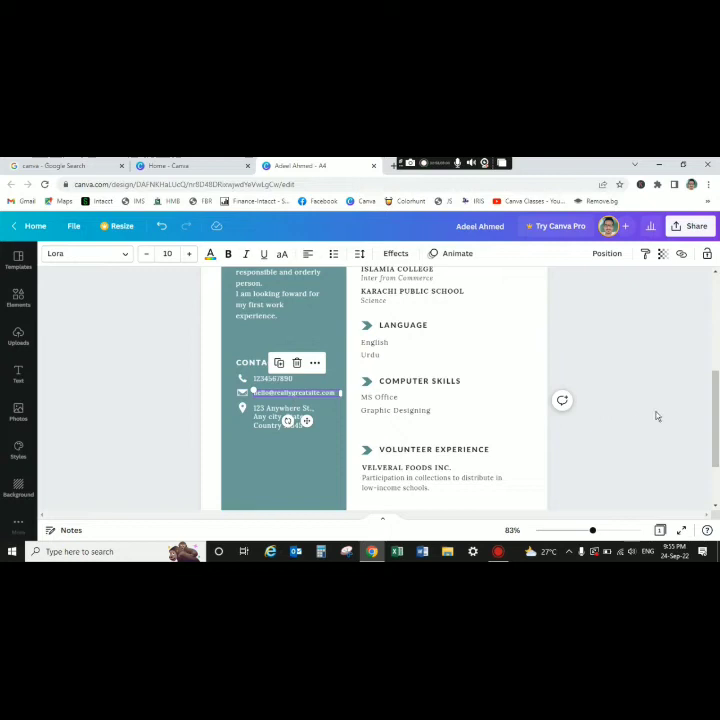
left_click(633, 444)
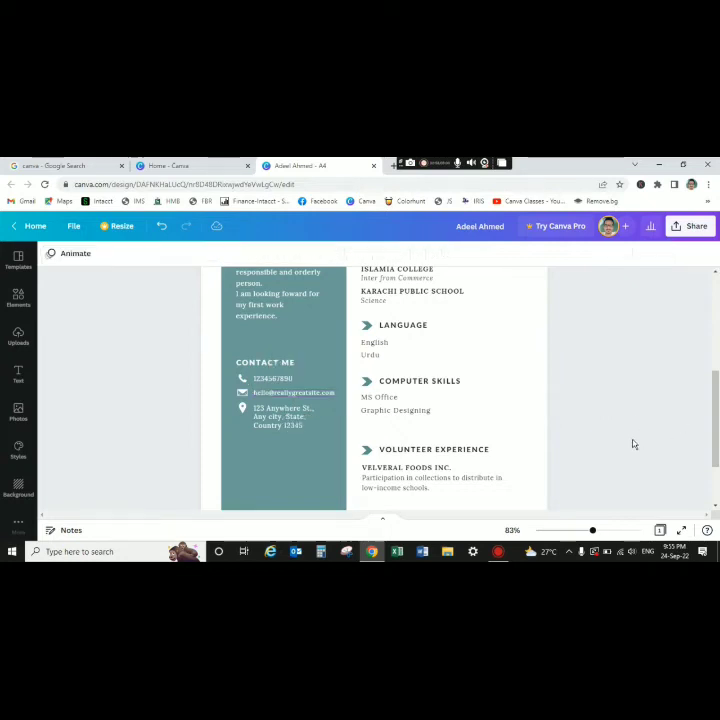
left_click(281, 420)
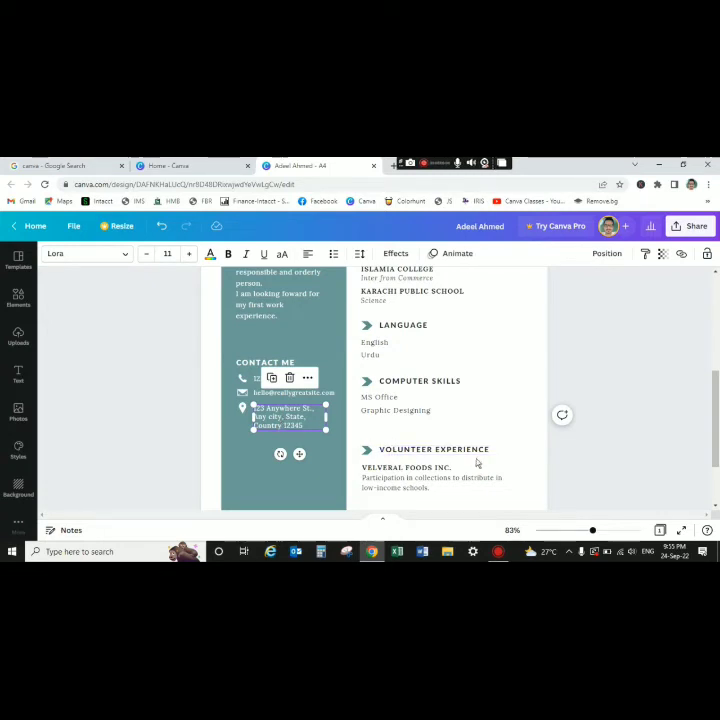
left_click(718, 398)
- Scroll down to the Volunteer Experience section at the bottom of the resume
right_click(718, 358)
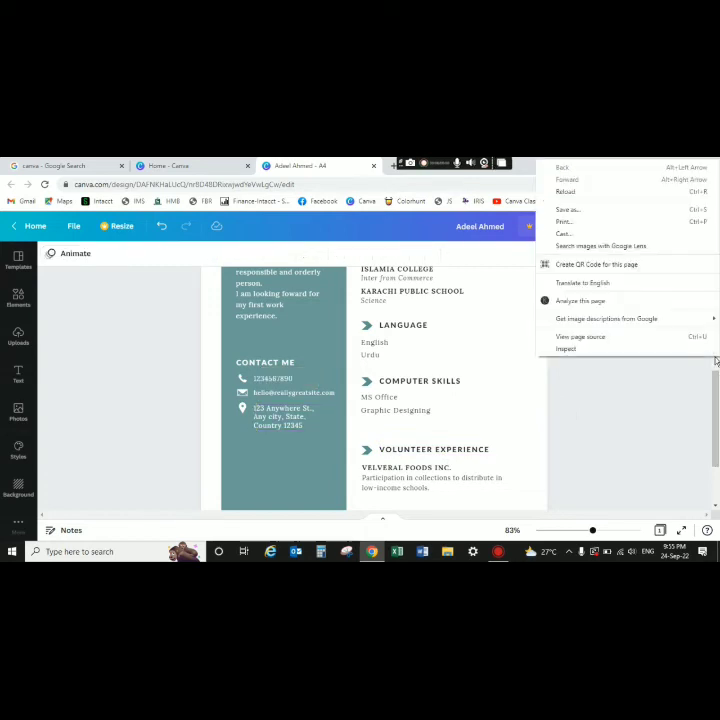
left_click(718, 396)
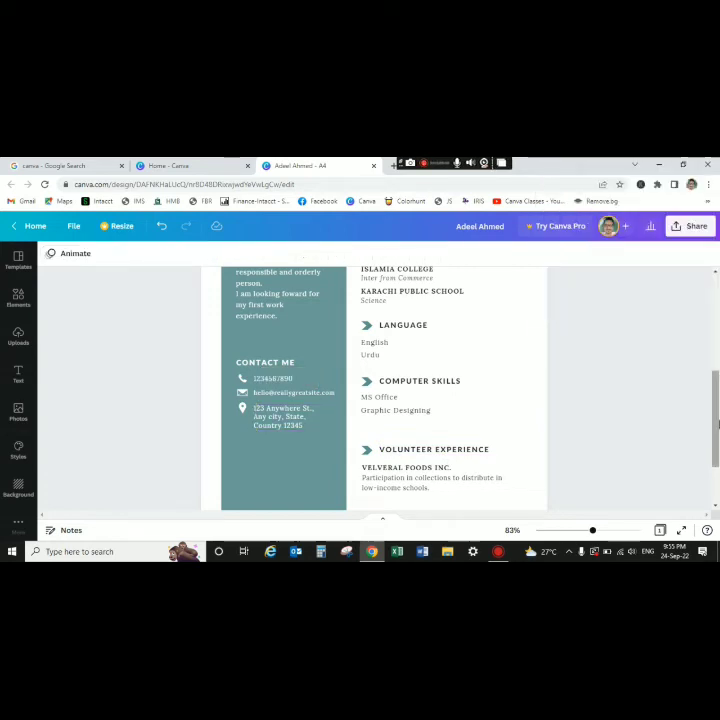
right_click(718, 398)
left_click(718, 400)
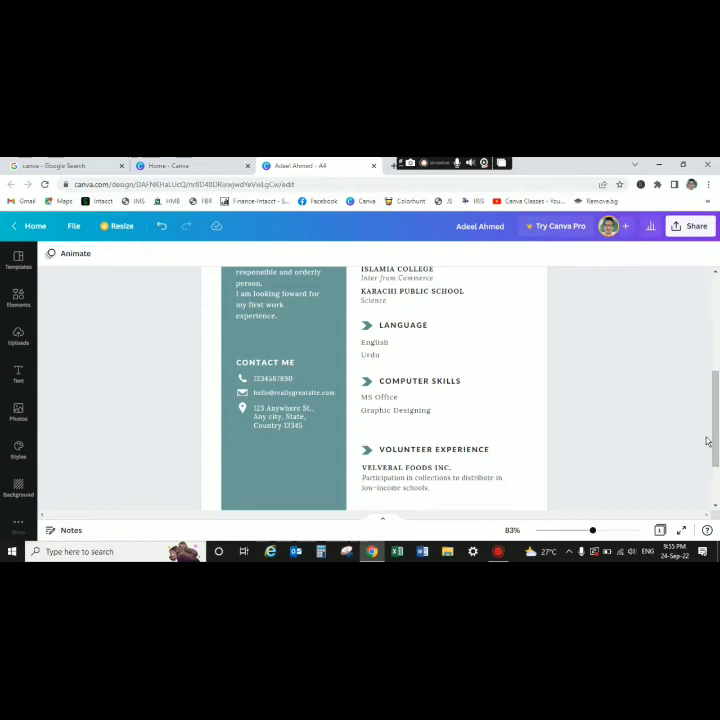
mouse_move(717, 441)
left_mouse_down()
mouse_move(717, 416)
mouse_move(717, 459)
left_mouse_up()
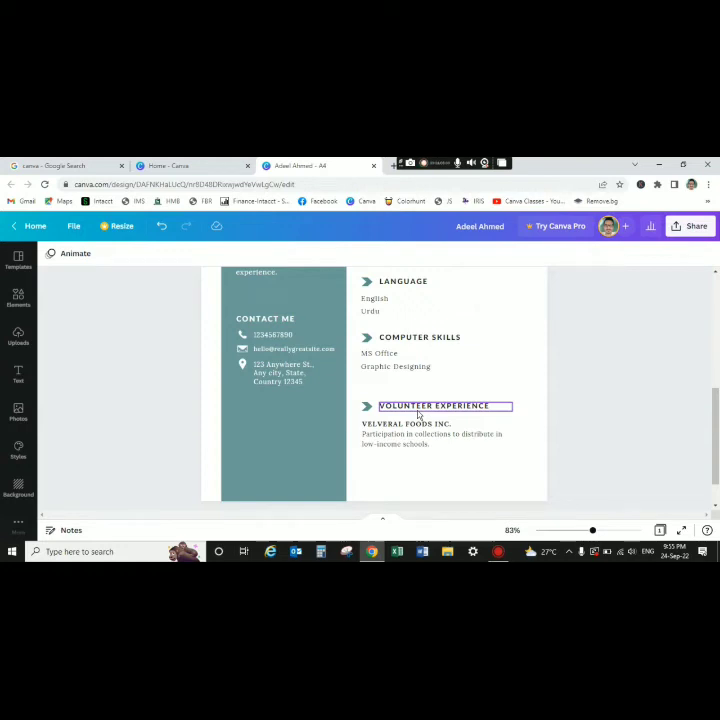
- Retitle the heading 'Other Activities' and delete the VELVERAL FOODS INC. line
double_click(468, 408)
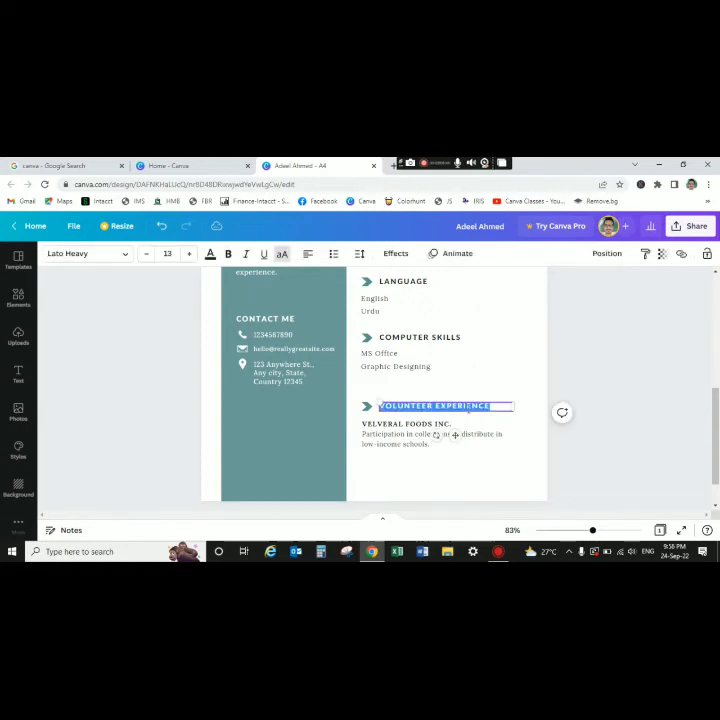
type("A")
type("Othe")
type("r Activiti")
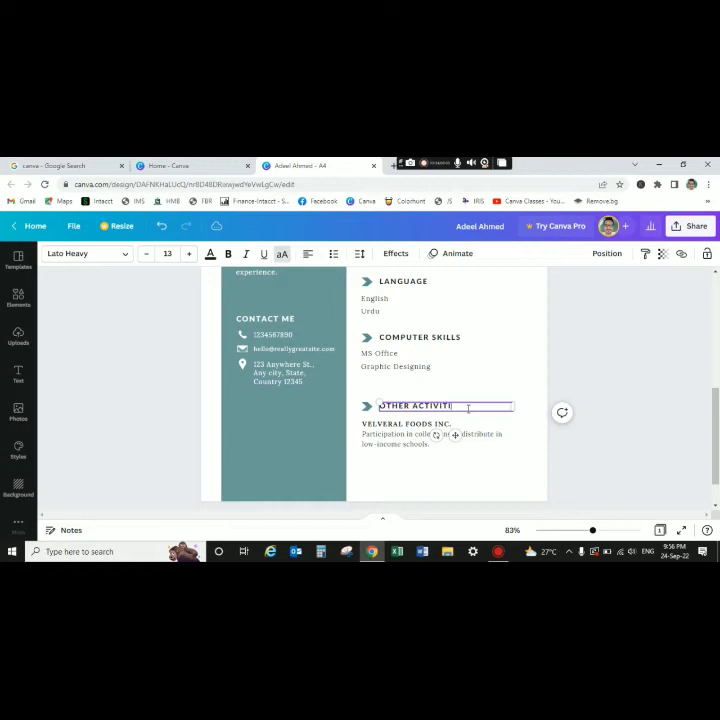
left_click(508, 369)
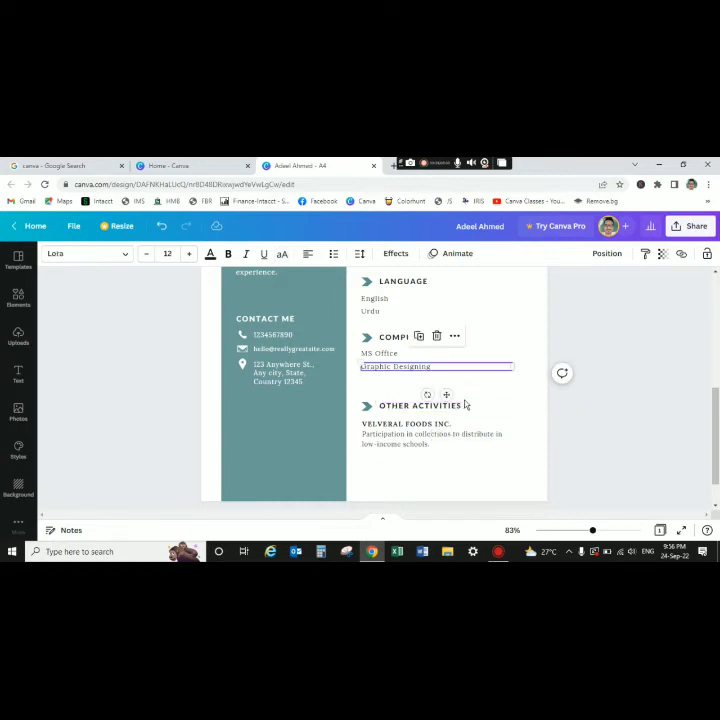
left_click(438, 428)
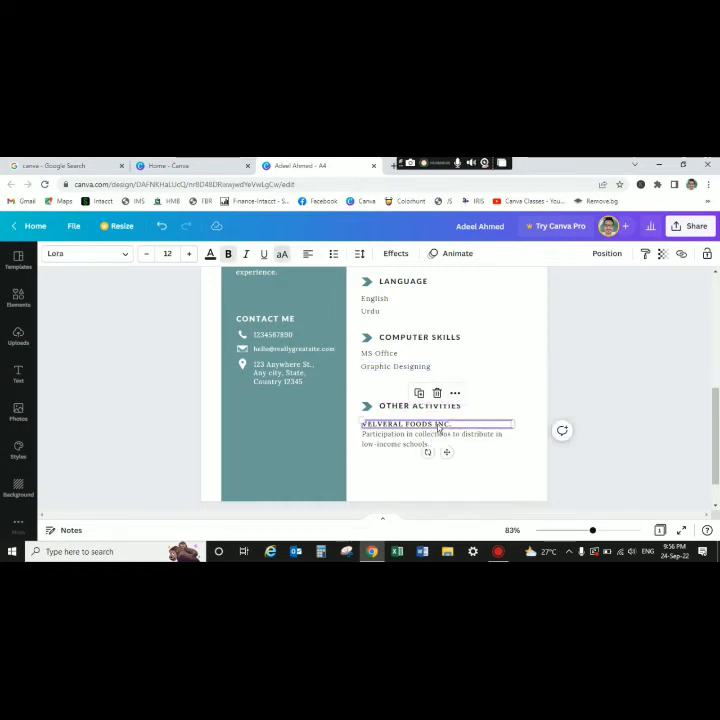
key("Delete")
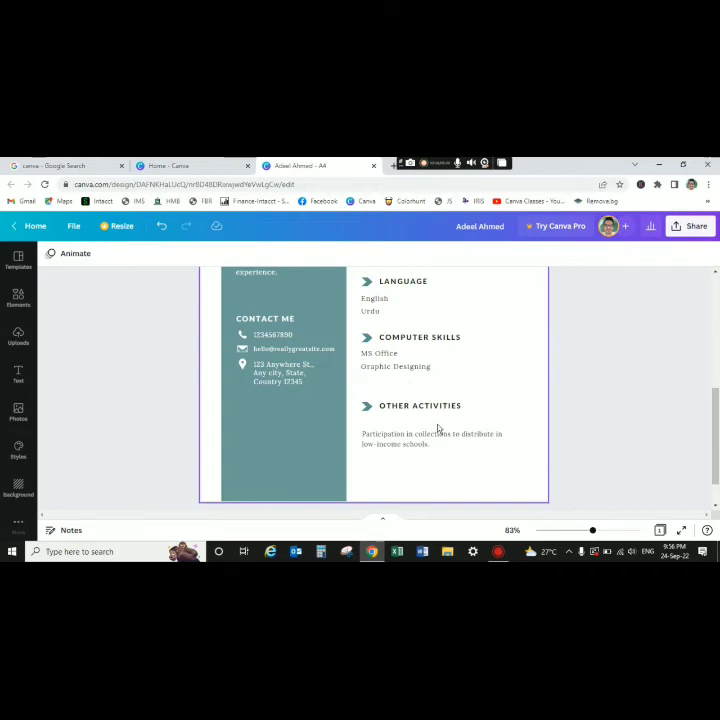
- Duplicate the description box, change its text to 'Gyming', and place the original below it
left_click(416, 446)
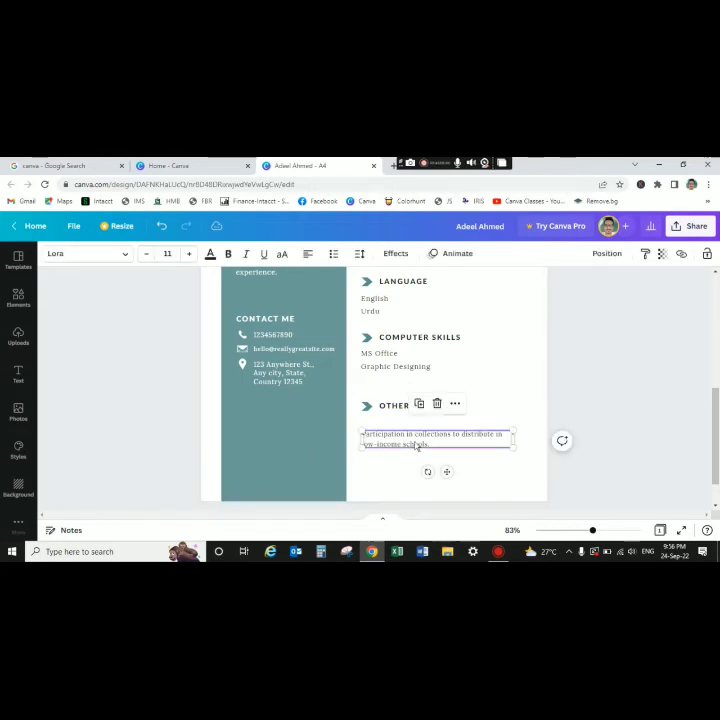
key("ctrl+d")
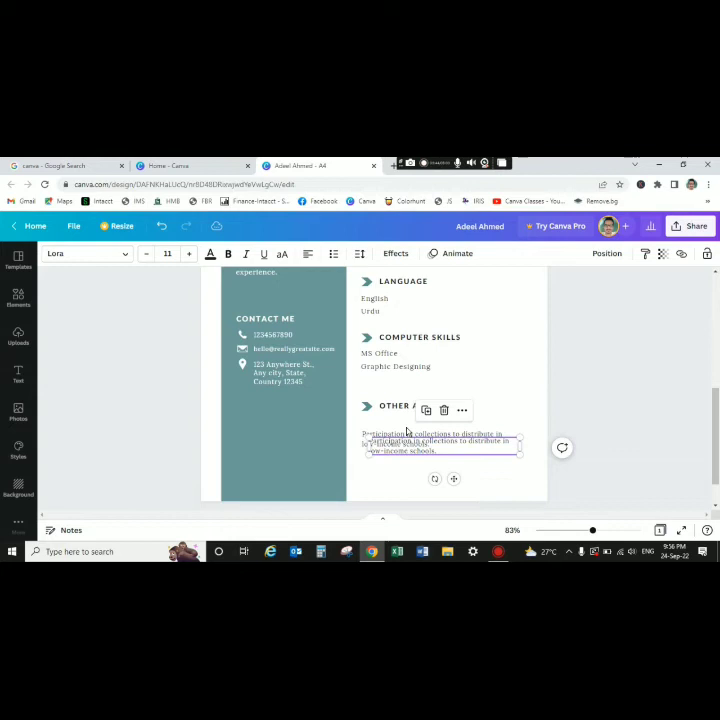
left_click_drag(404, 450, 385, 428)
left_click(386, 444)
key("ctrl+a")
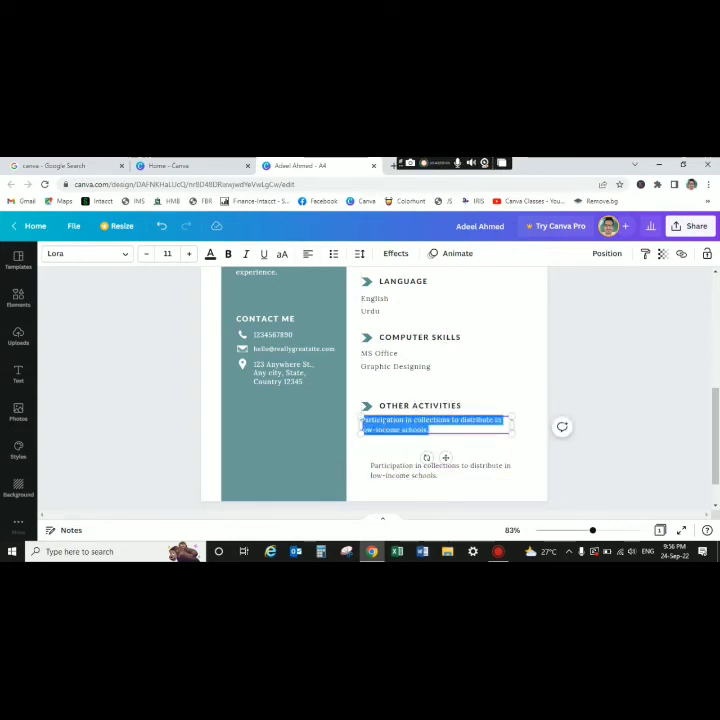
key("BackSpace")
type("Gyming")
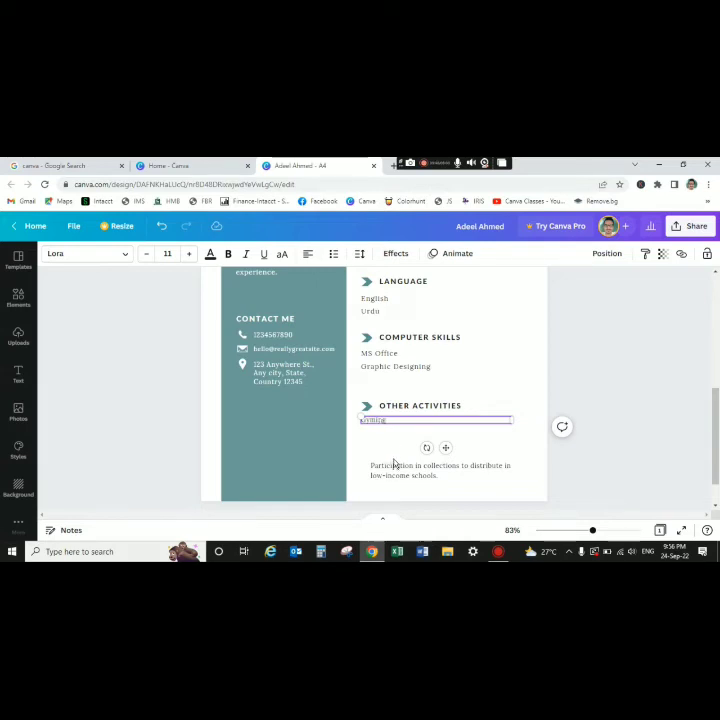
right_click(395, 468)
left_click(390, 470)
left_click_drag(387, 471, 376, 434)
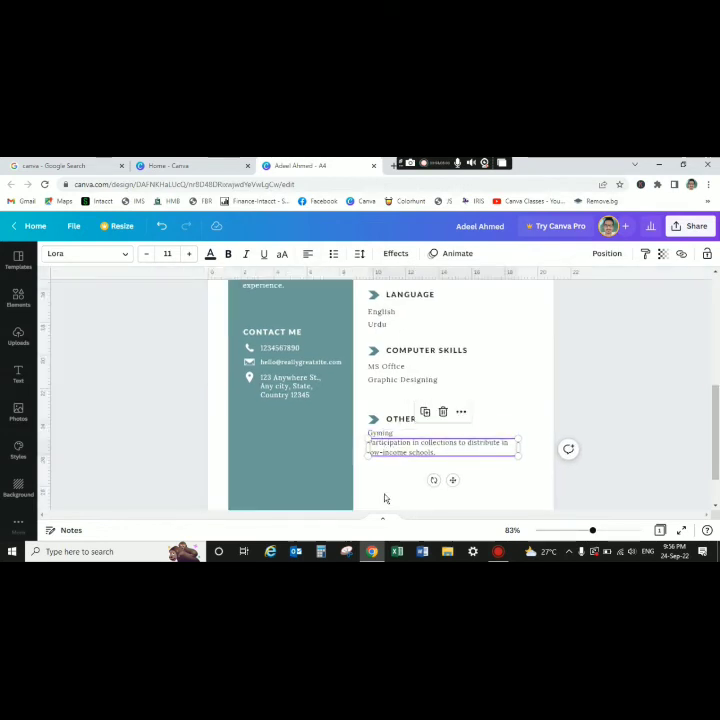
- Change the line below Gyming to 'Books Reading'
left_click(386, 498)
double_click(410, 454)
type("Re")
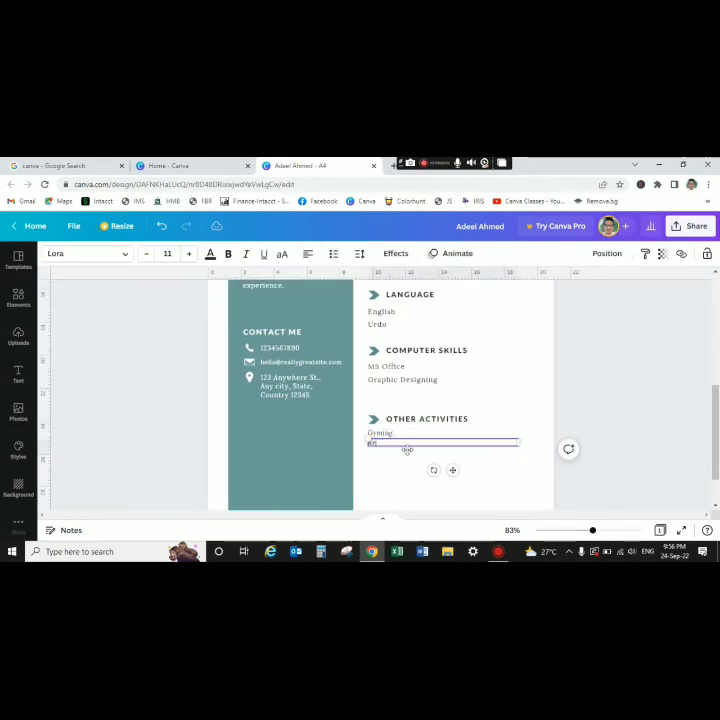
type("ading")
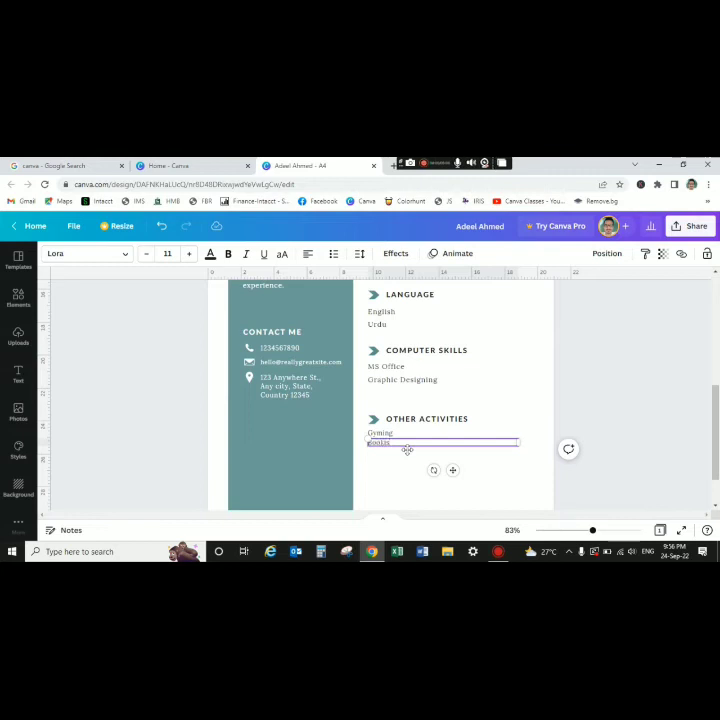
type(" Reading")
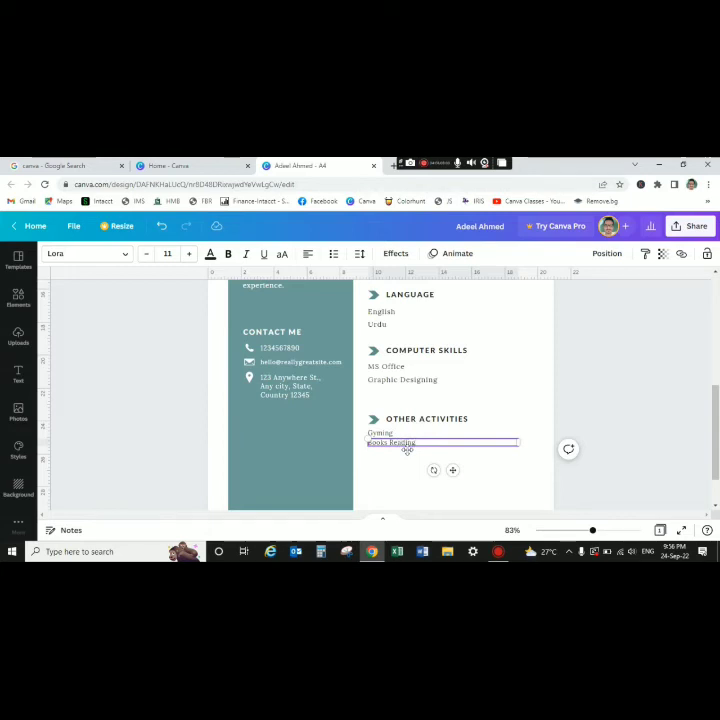
left_click(527, 389)
- Duplicate the Books Reading line below it and retype the copy as 'Sport activies'
left_click(408, 442)
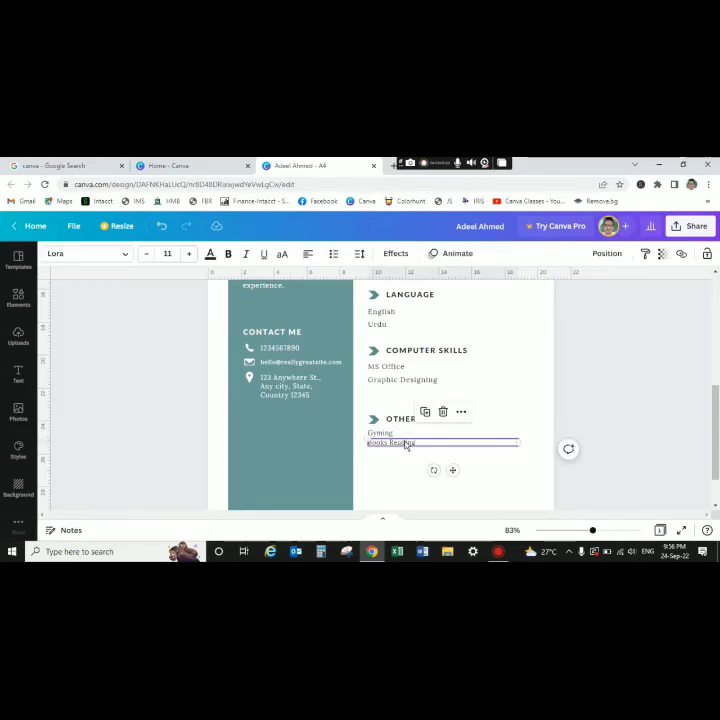
key("ctrl+d")
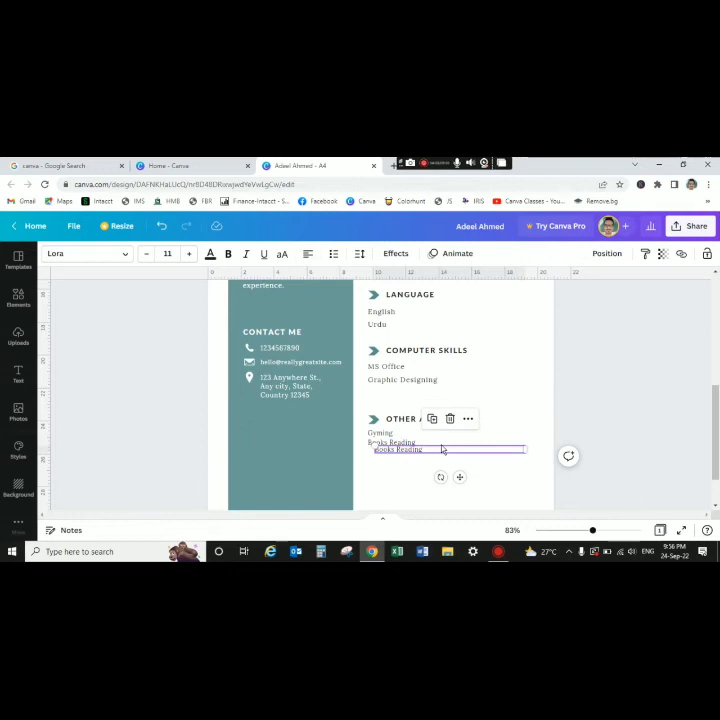
left_click_drag(444, 454, 434, 457)
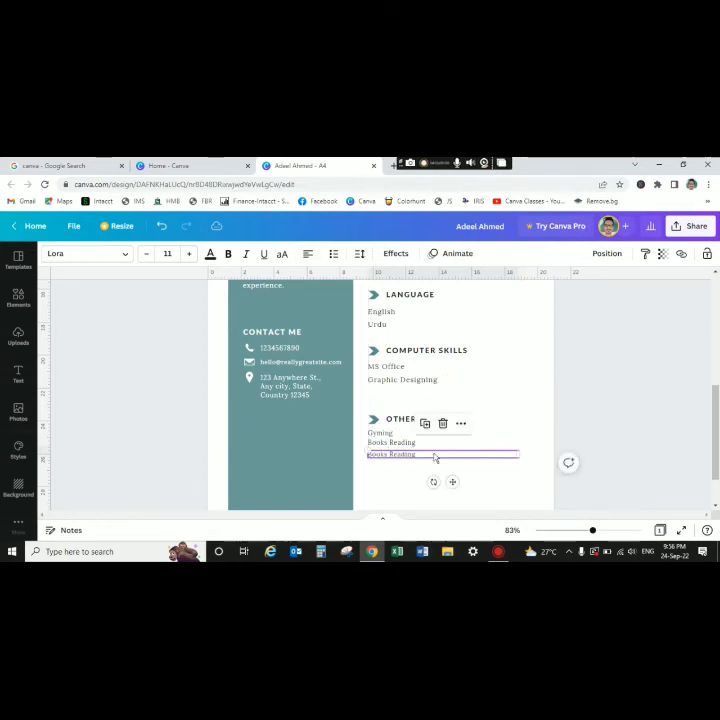
double_click(434, 456)
triple_click(434, 456)
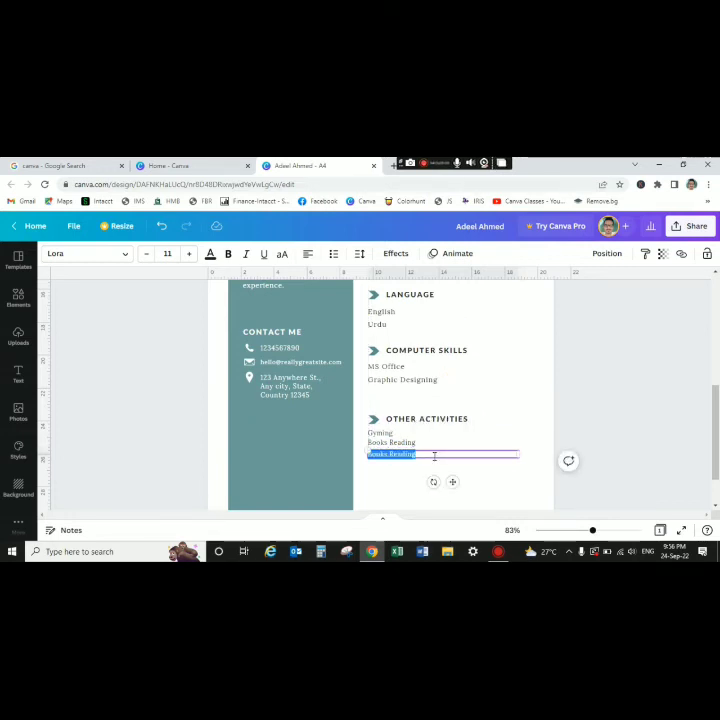
type("gsd")
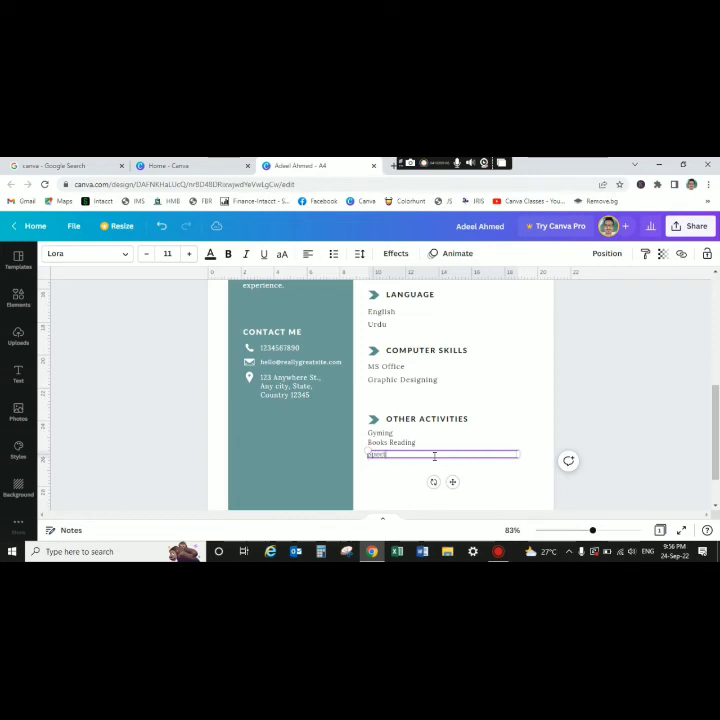
type("t activities")
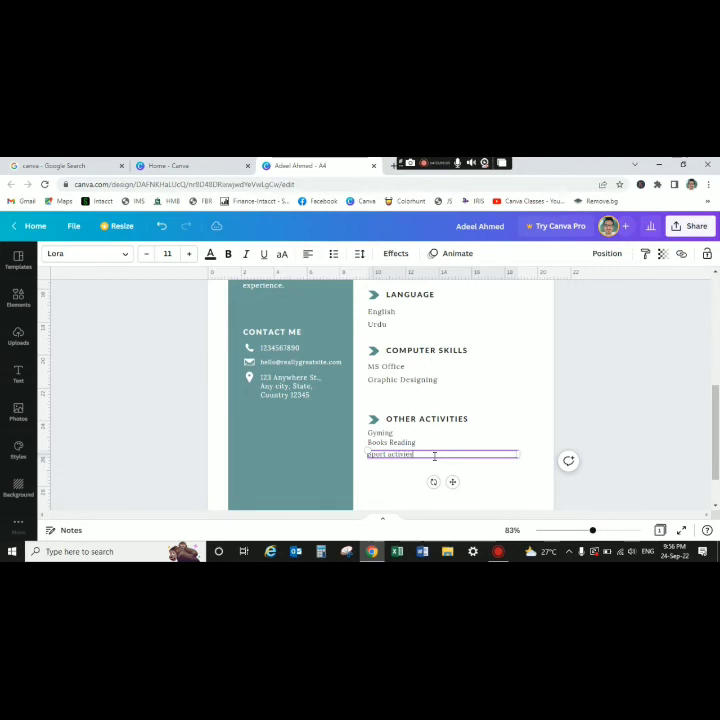
left_click(496, 432)
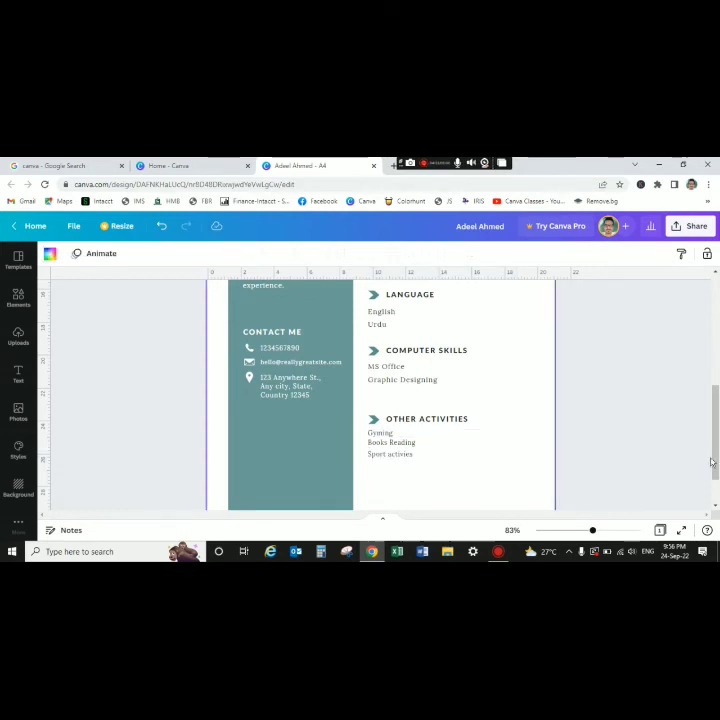
left_click_drag(718, 461, 712, 410)
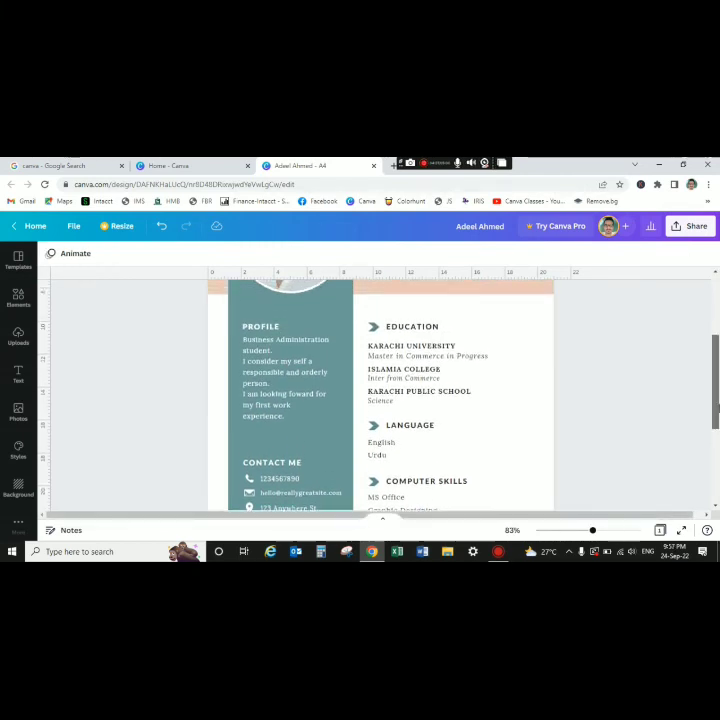
left_click_drag(716, 410, 714, 370)
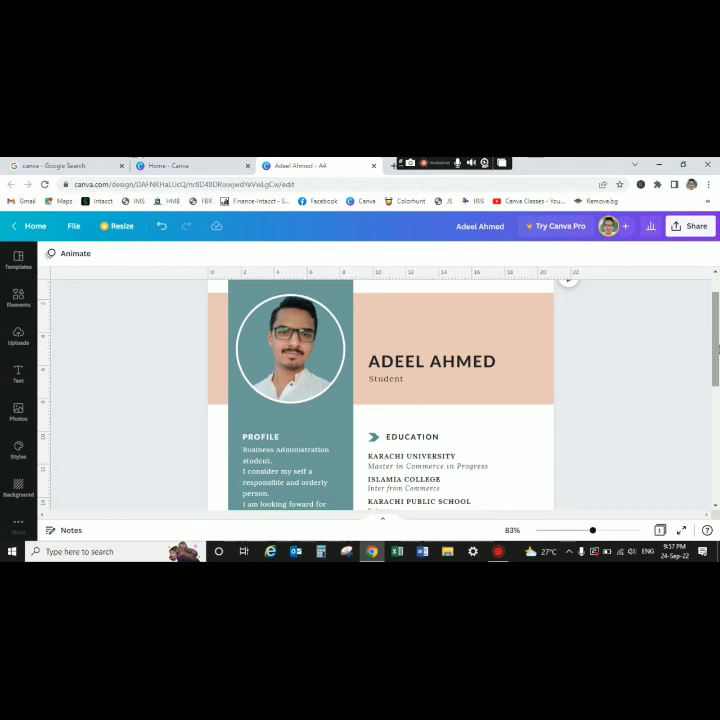
left_click_drag(716, 348, 716, 393)
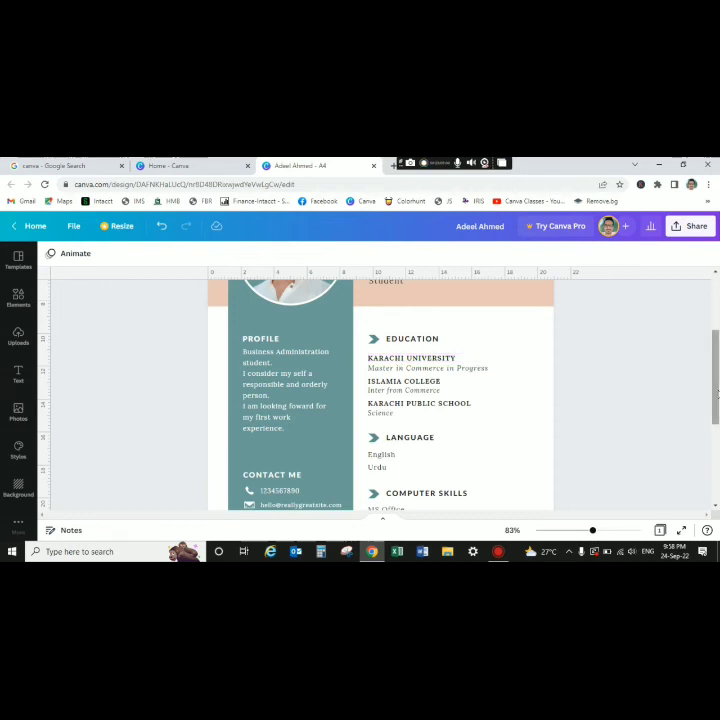
scroll(717, 397, "down", 2)
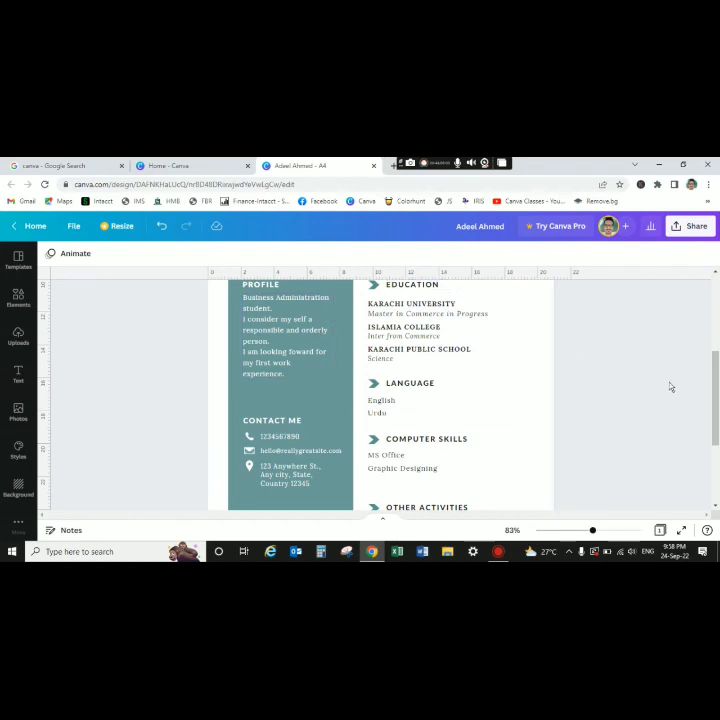
right_click(717, 425)
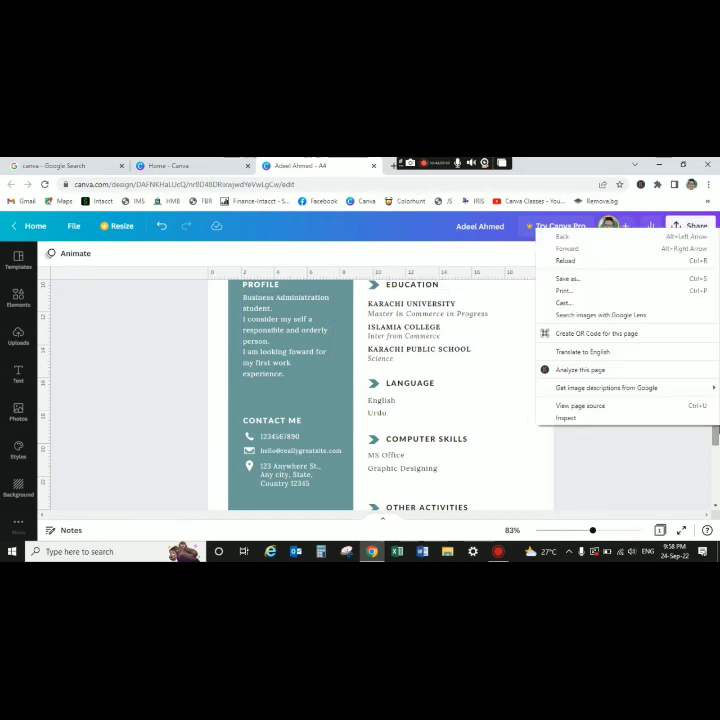
left_click(717, 425)
left_click_drag(717, 425, 716, 458)
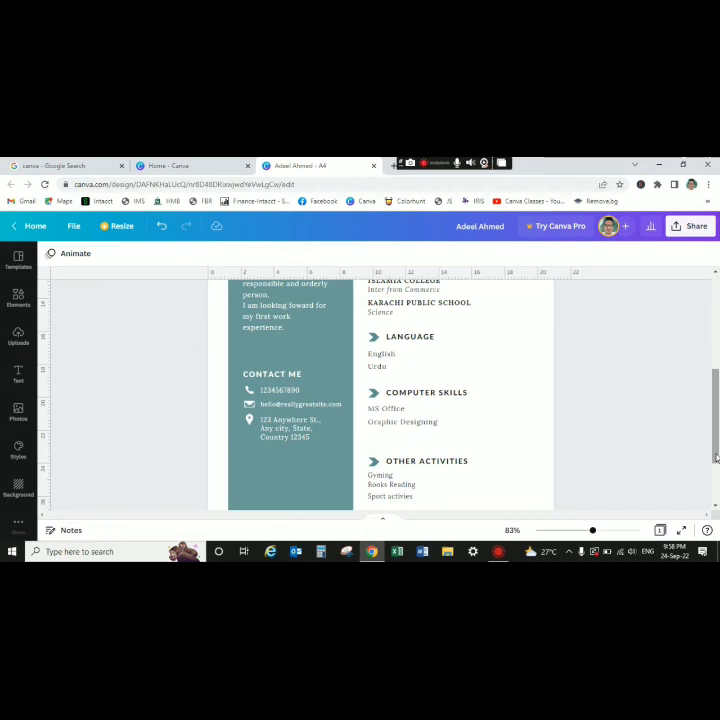
left_click_drag(716, 457, 716, 480)
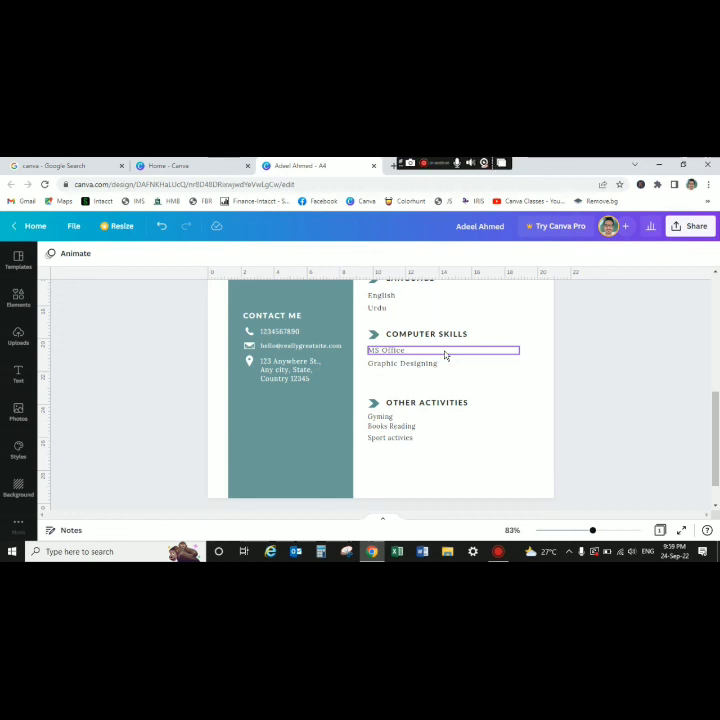
left_click_drag(716, 458, 709, 387)
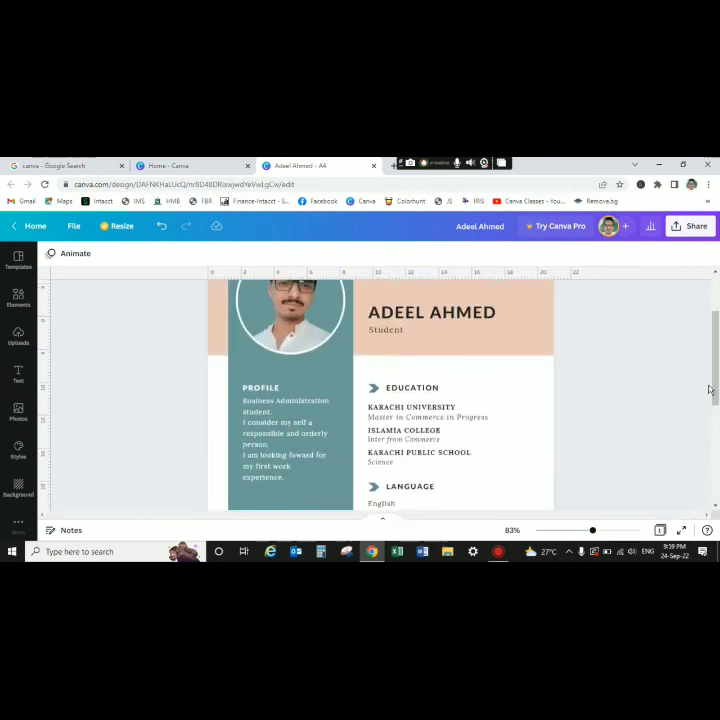